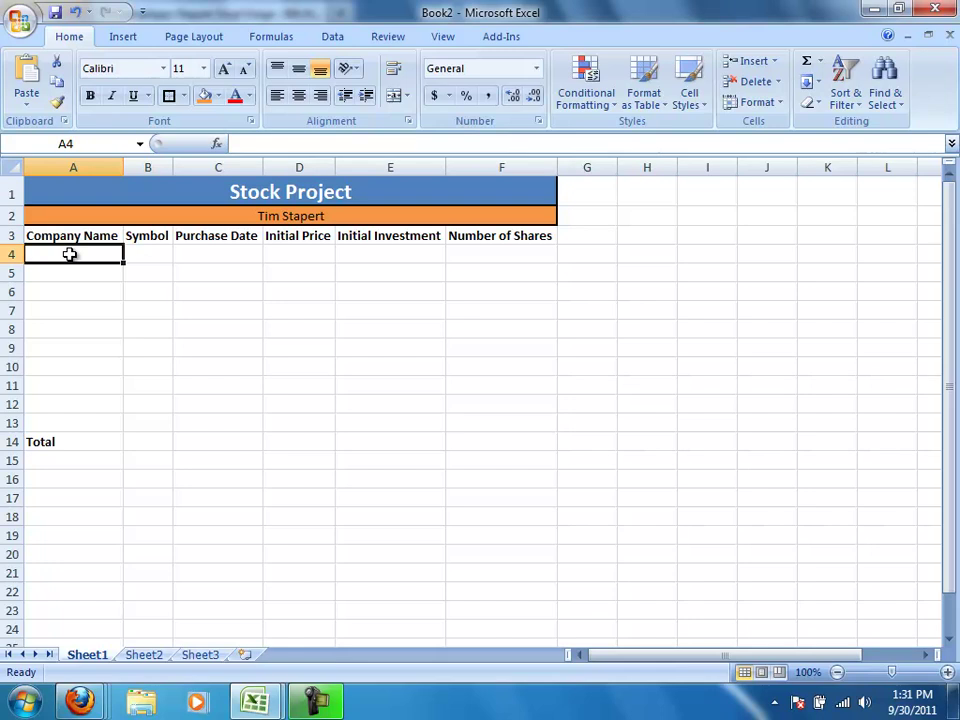
Switch to the Firefox window with the Excel Usage forum and open the Computer Apps and Personal Finance course page.
click(80, 710)
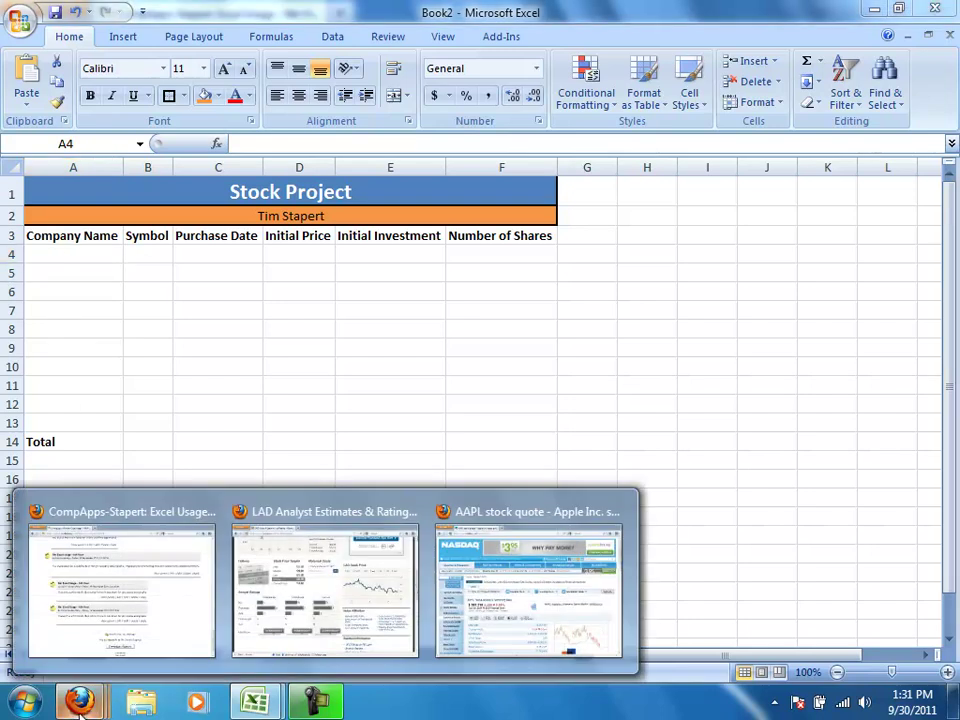
click(127, 630)
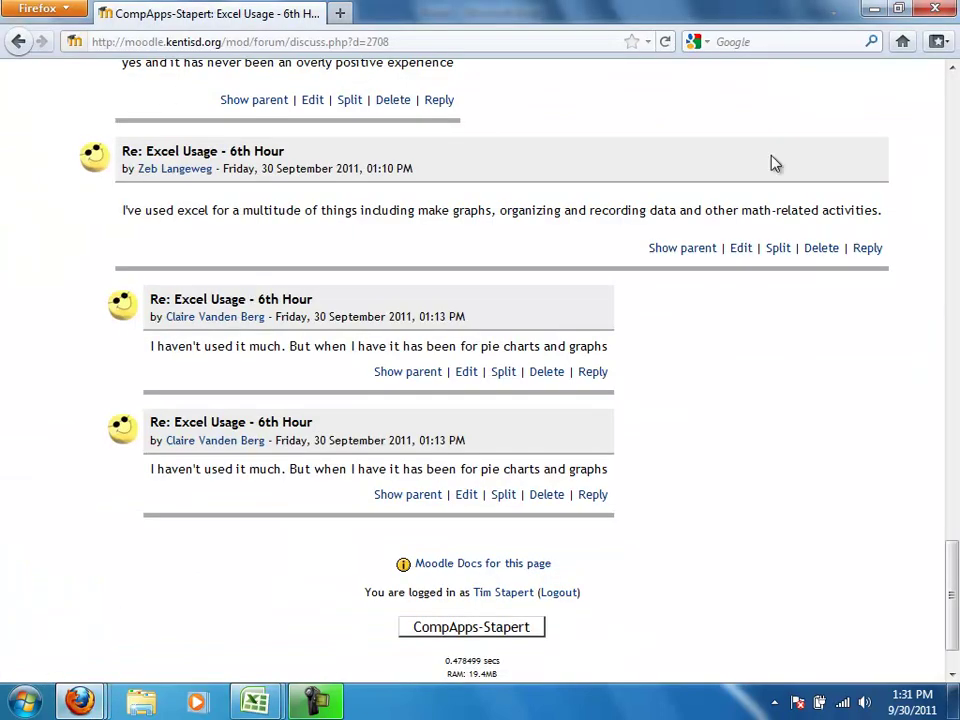
click(955, 104)
click(955, 104)
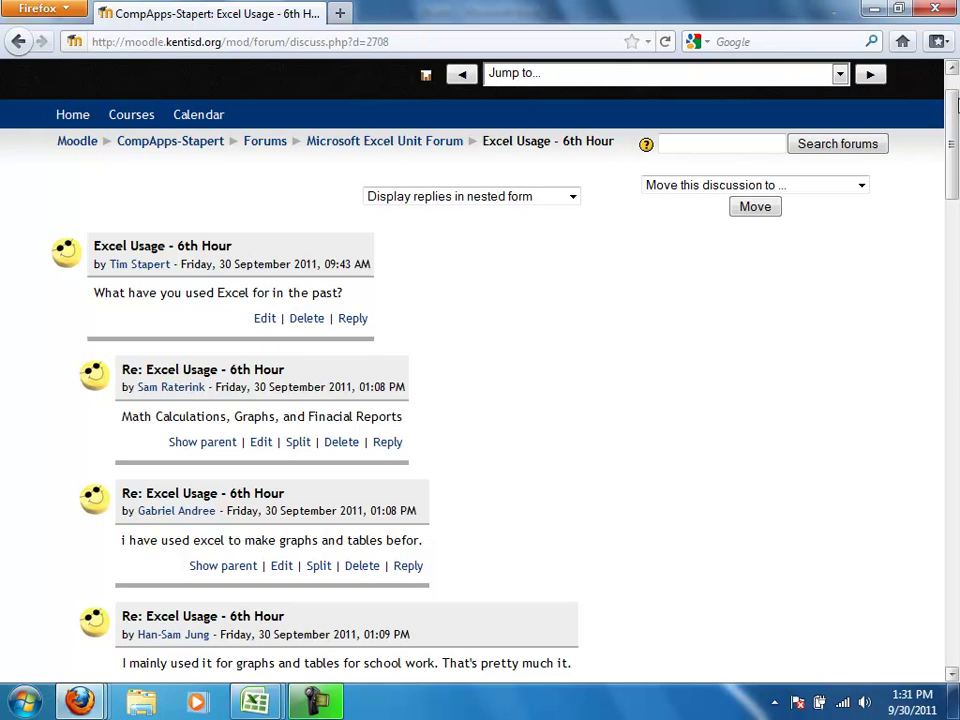
click(199, 145)
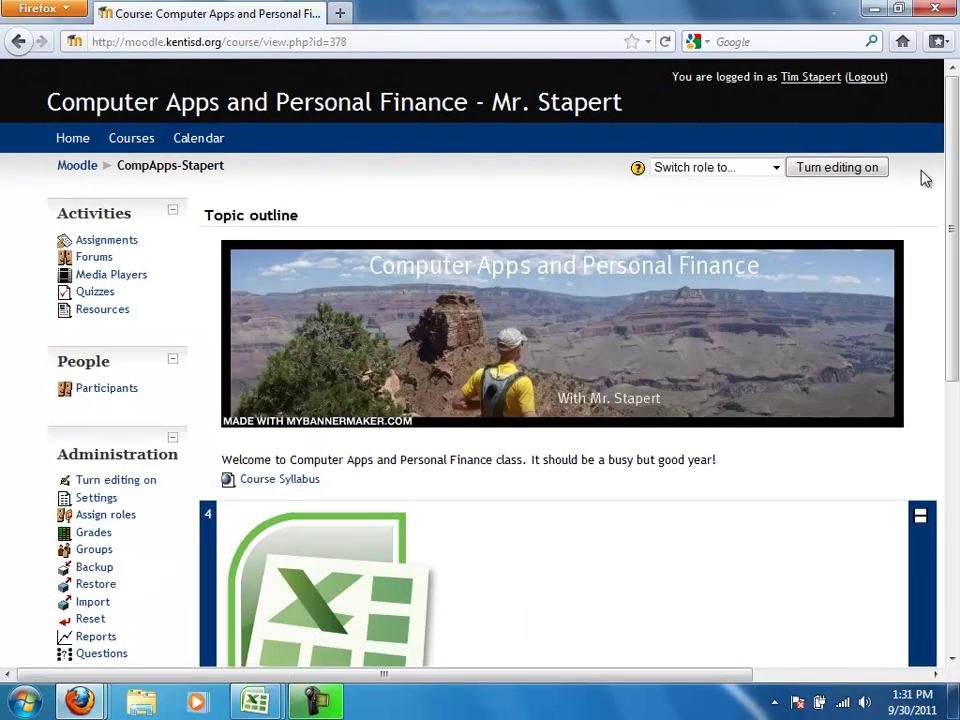
Open the WSJ - NYSE link from the Microsoft Excel assignments and maximize its window.
scroll(955, 249, down, 3)
scroll(955, 249, down, 6)
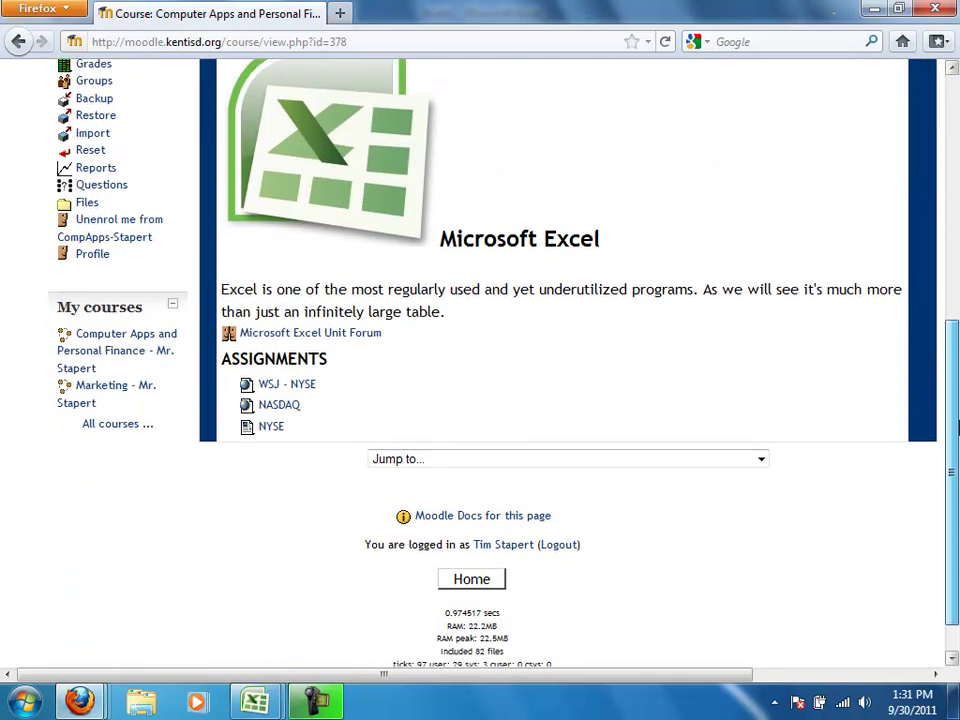
click(311, 388)
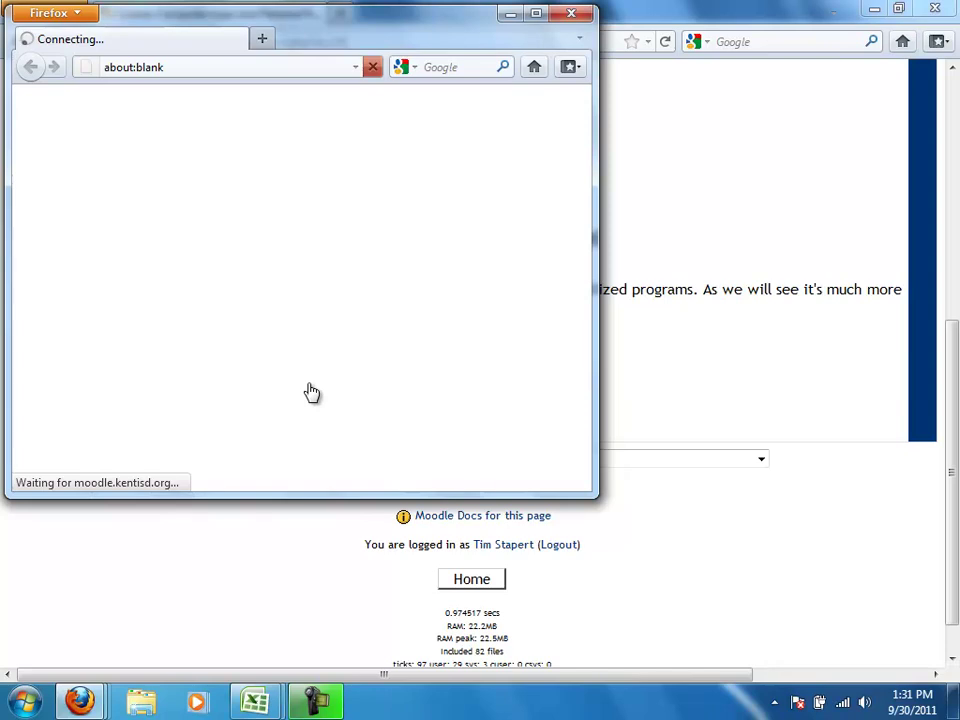
double_click(312, 20)
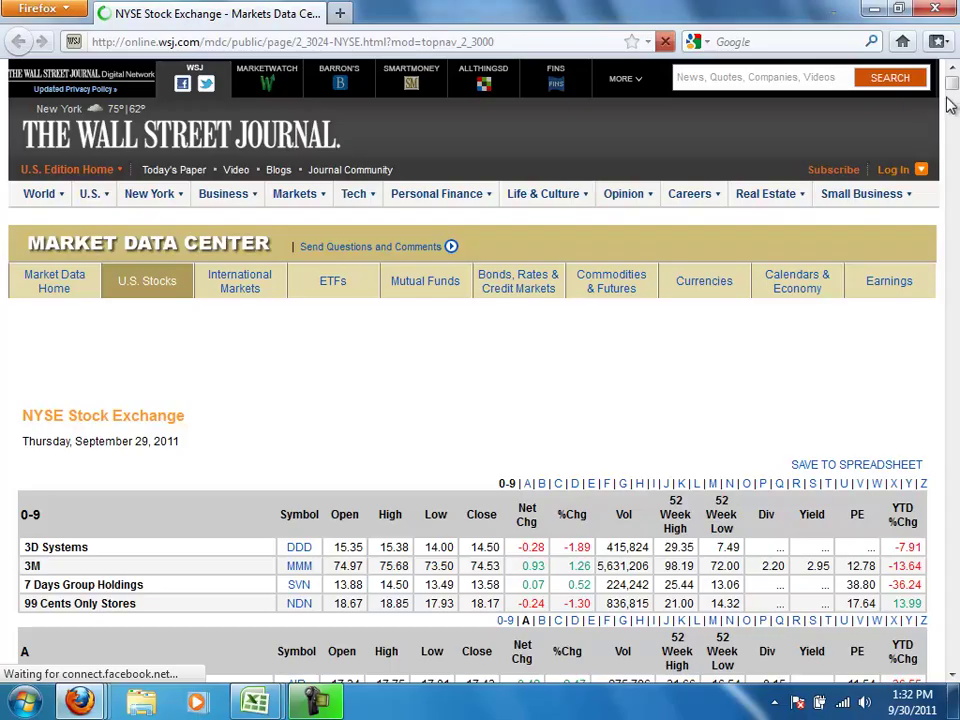
Search the NYSE stock list for Lincoln.
drag(950, 86, 954, 576)
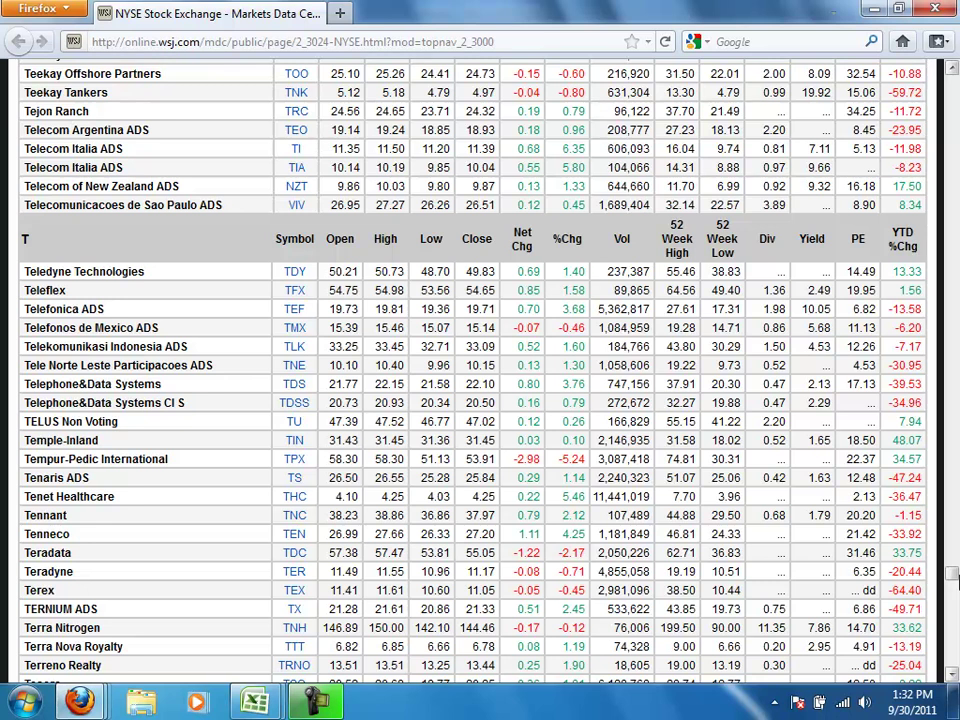
key(ctrl+f)
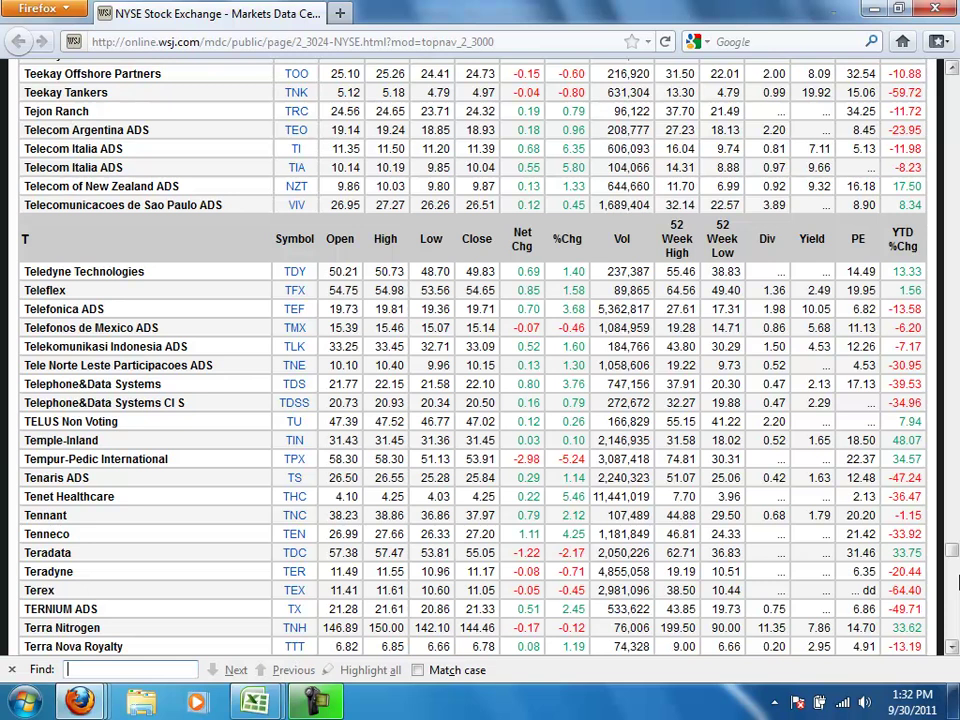
text(Lincoln)
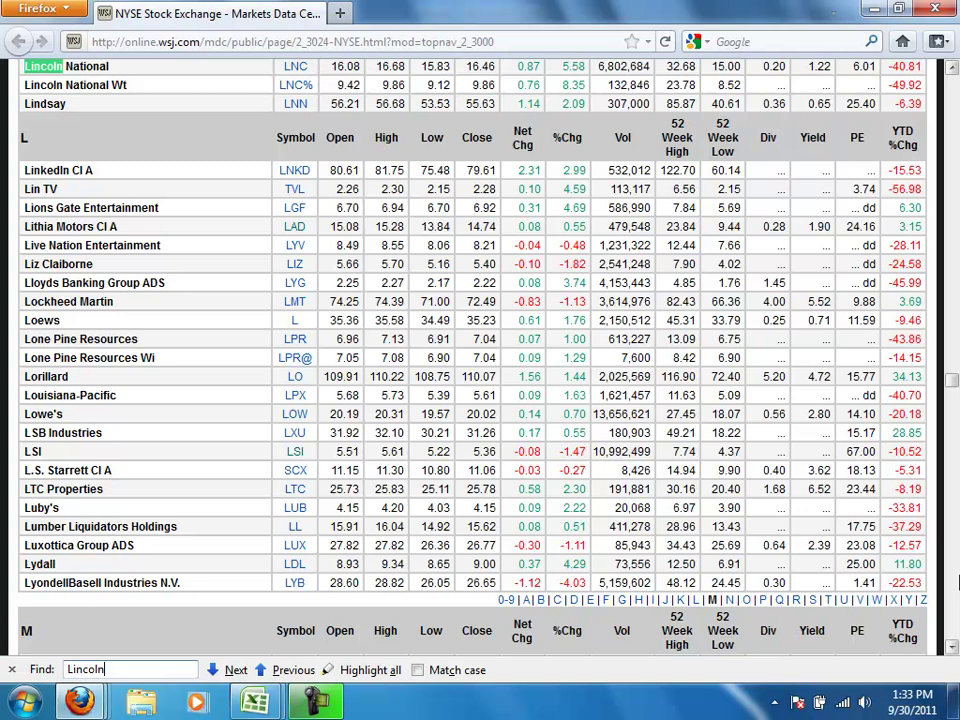
Clear the page search, browse the companies under M, and find Lincoln in the list again.
key(BackSpace)
key(BackSpace)
key(BackSpace)
key(BackSpace)
key(BackSpace)
key(BackSpace)
key(BackSpace)
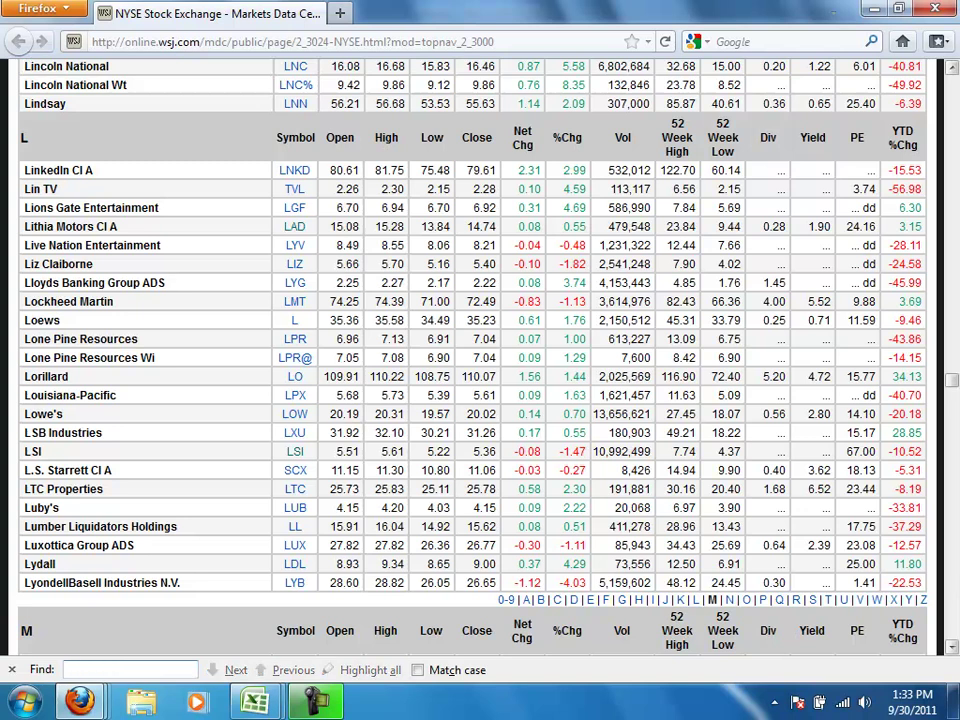
click(954, 418)
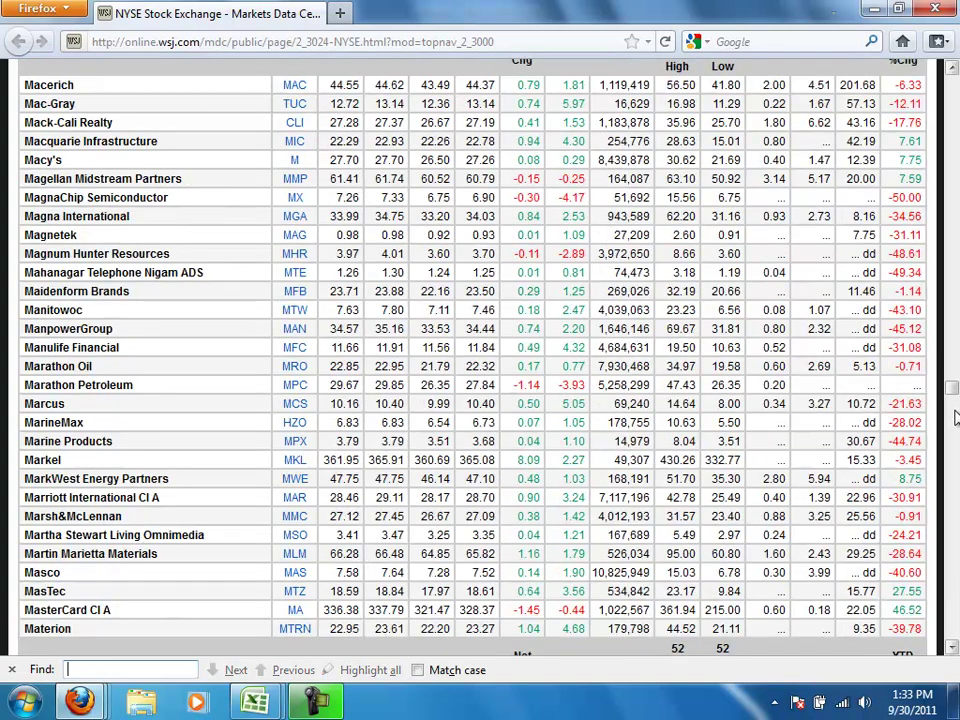
click(954, 418)
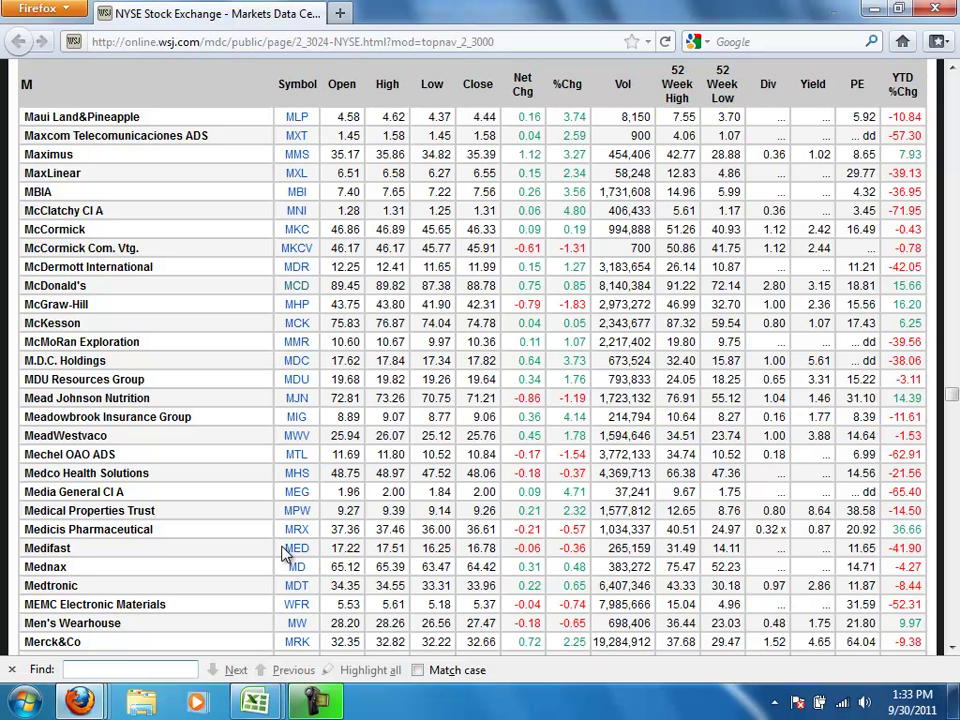
text(Lin)
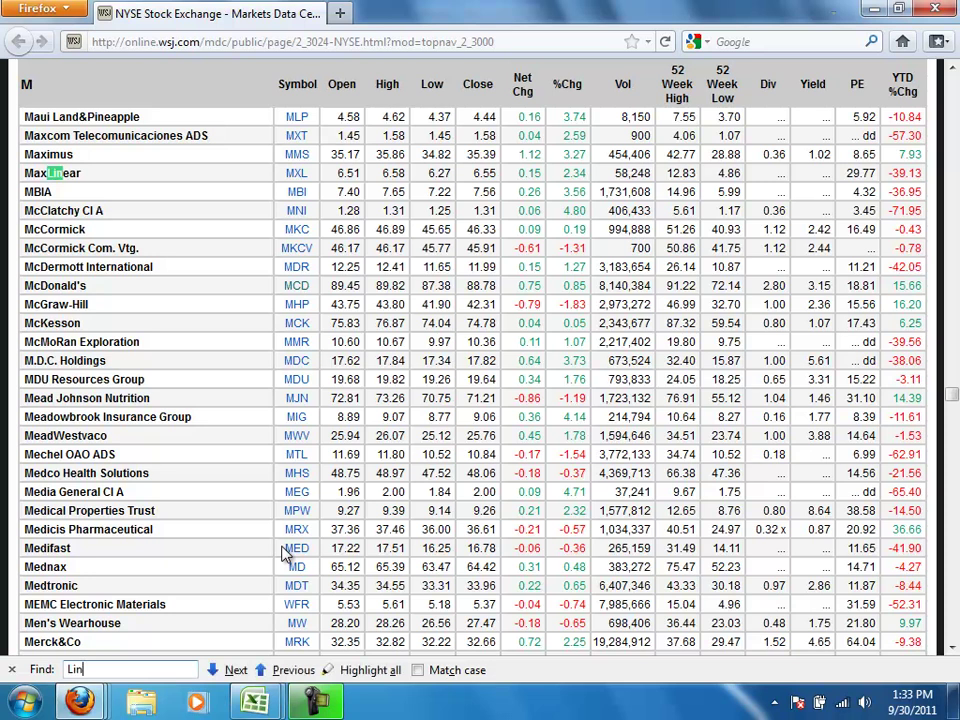
text(coln)
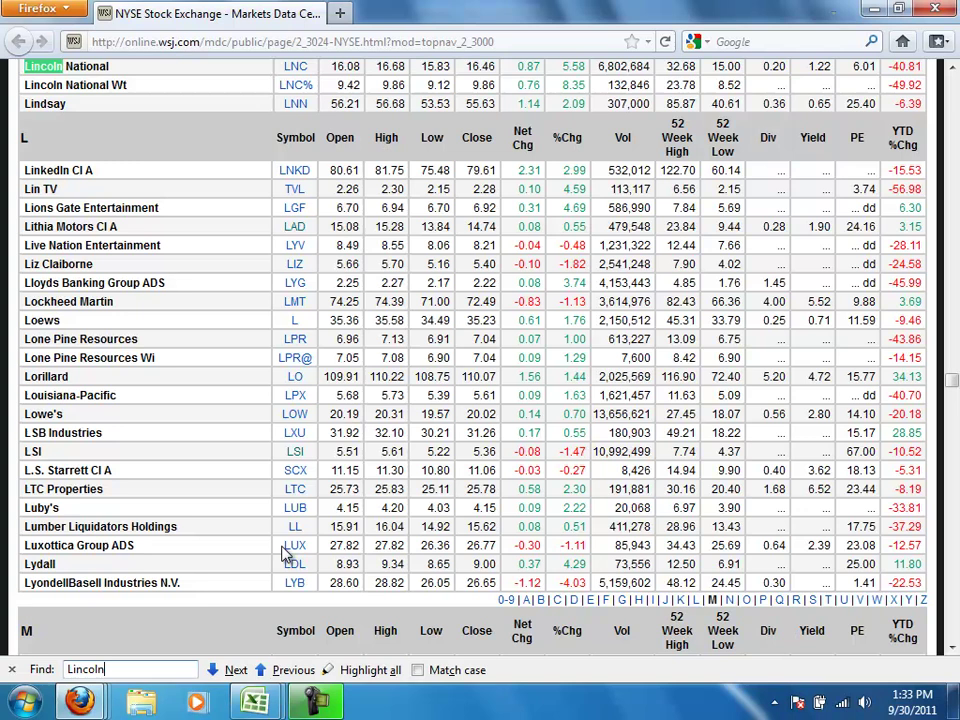
Switch to the Book2 workbook in Excel and enter Lincoln National in A4 and its symbol LNC in B4.
mouse_move(262, 708)
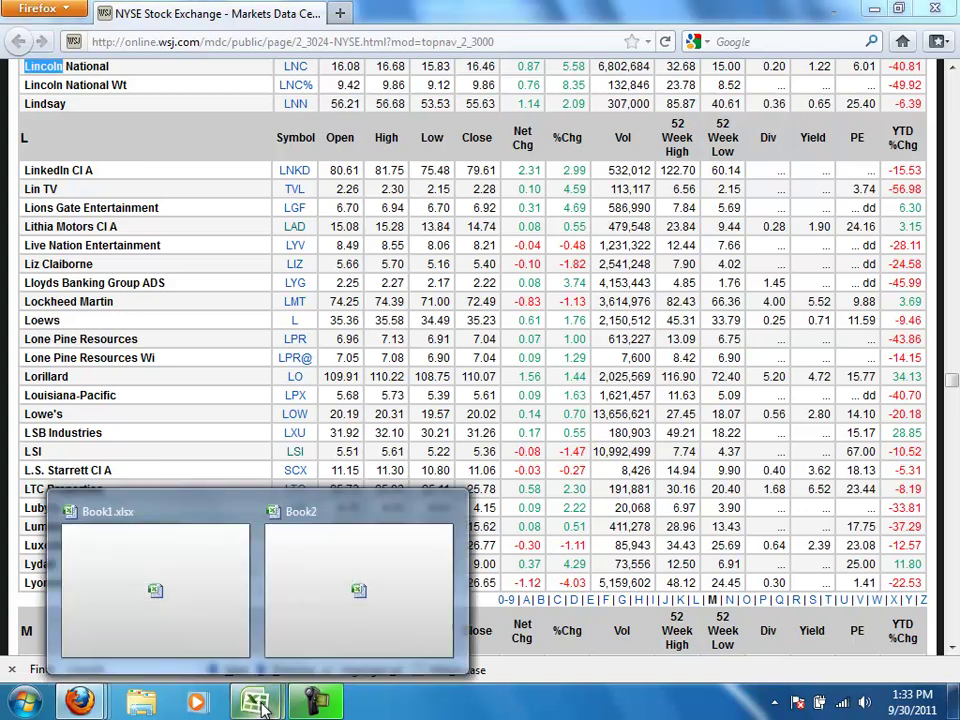
click(354, 615)
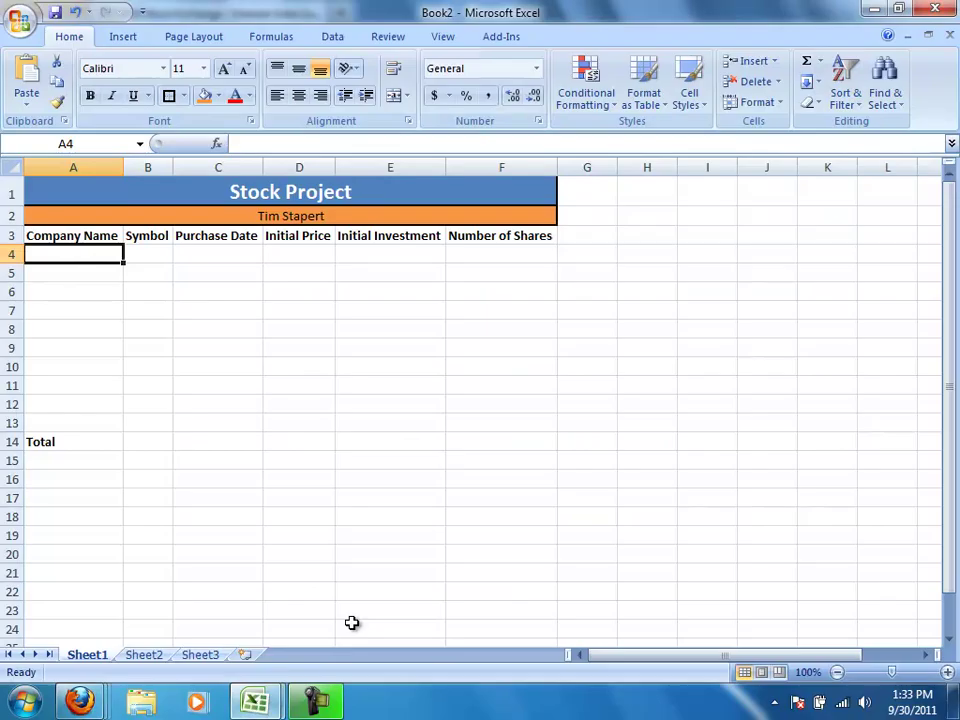
text(Linc)
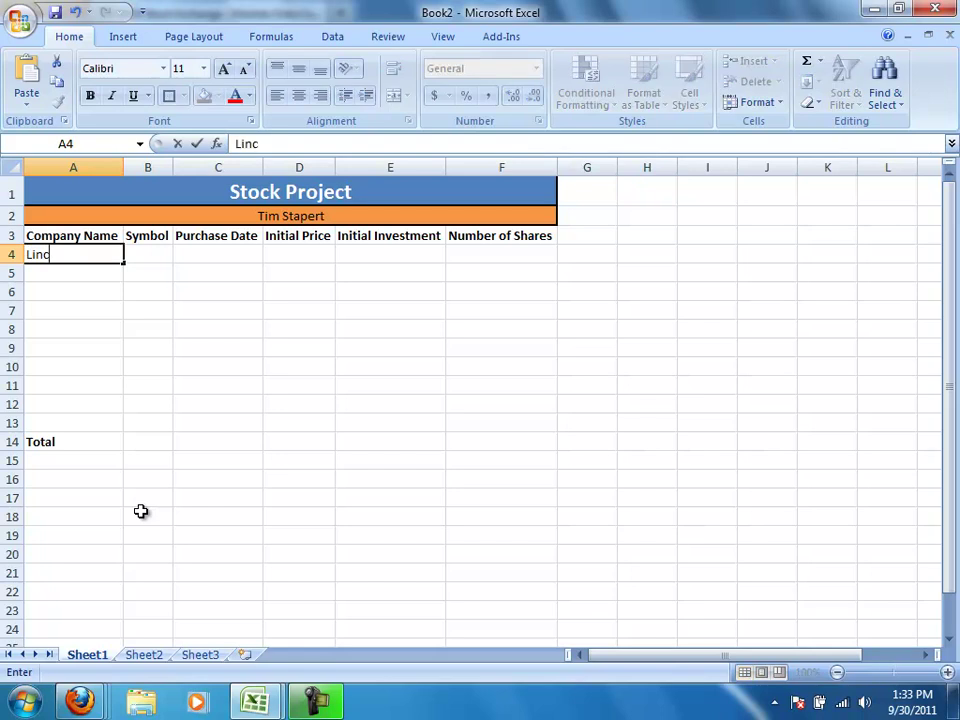
text(oln Nati)
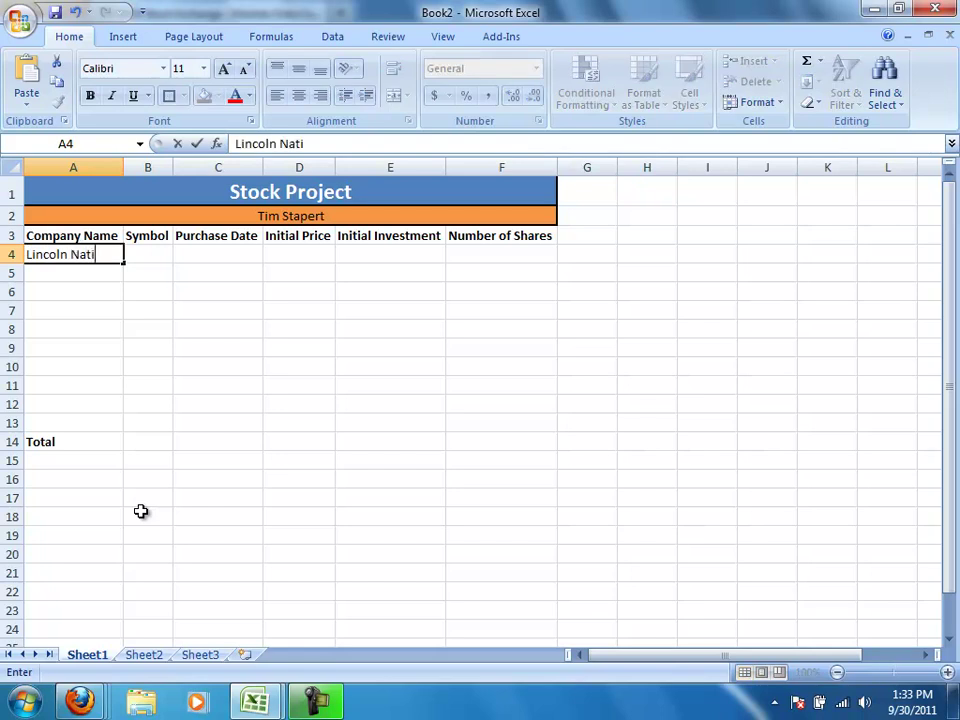
text(onal)
key(Tab)
text(LNC)
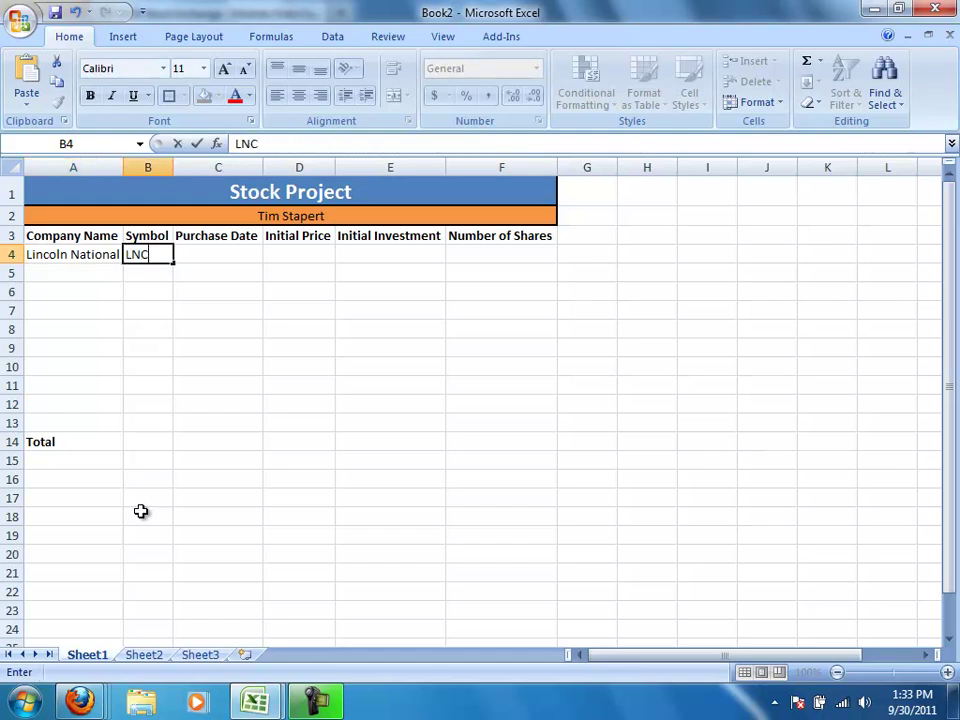
Check Lincoln National's closing price in the NYSE list in Firefox and enter 16.46 as the initial price in D4 in Excel.
key(alt+Tab)
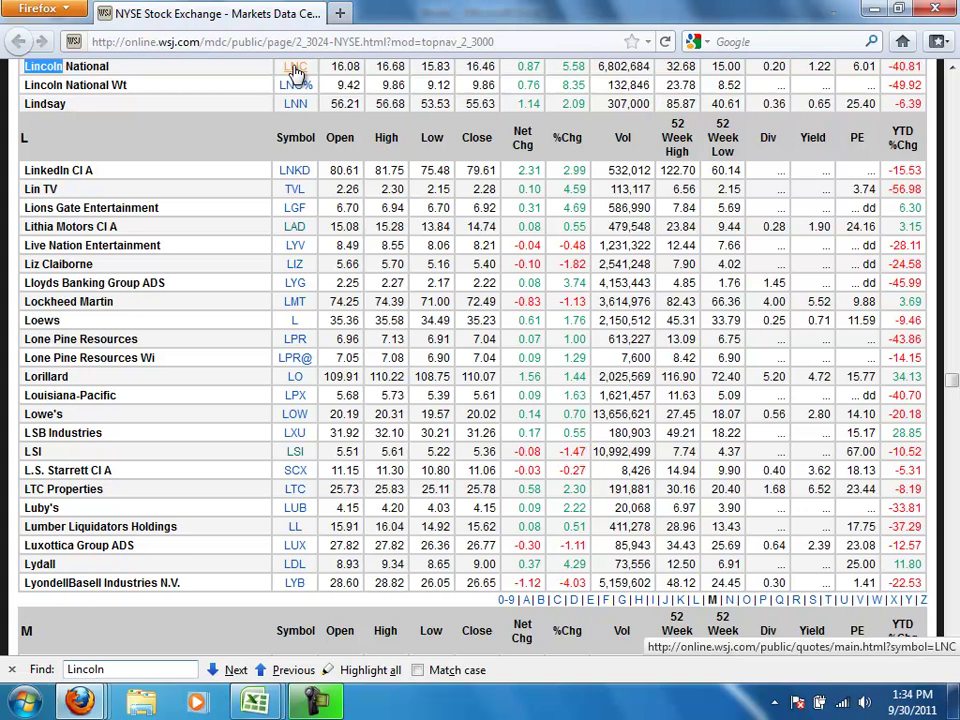
key(alt+Tab)
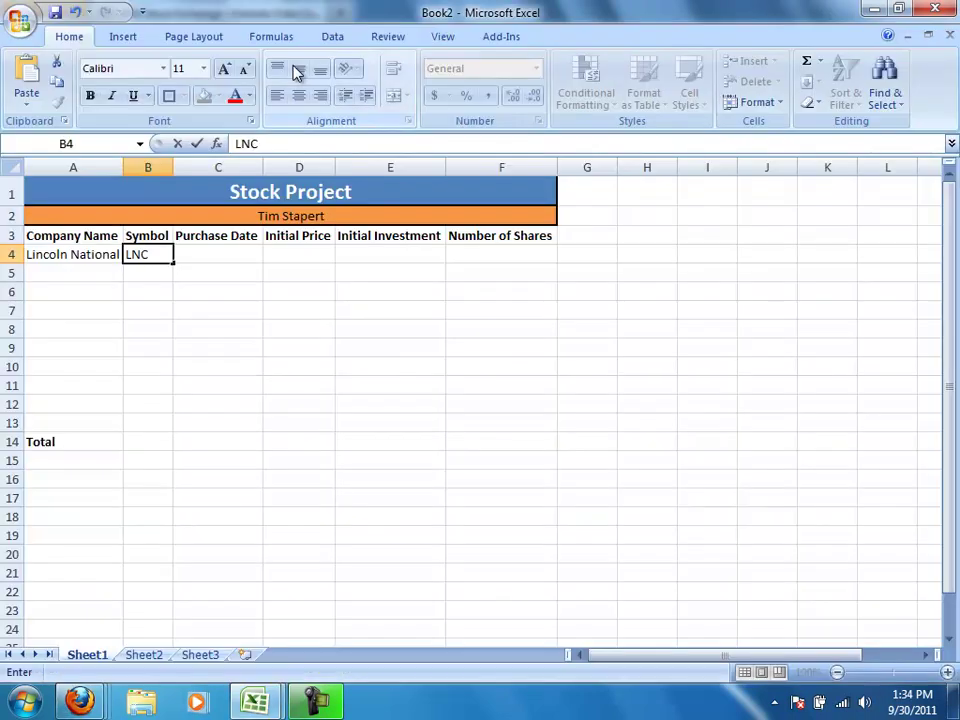
key(alt+Tab)
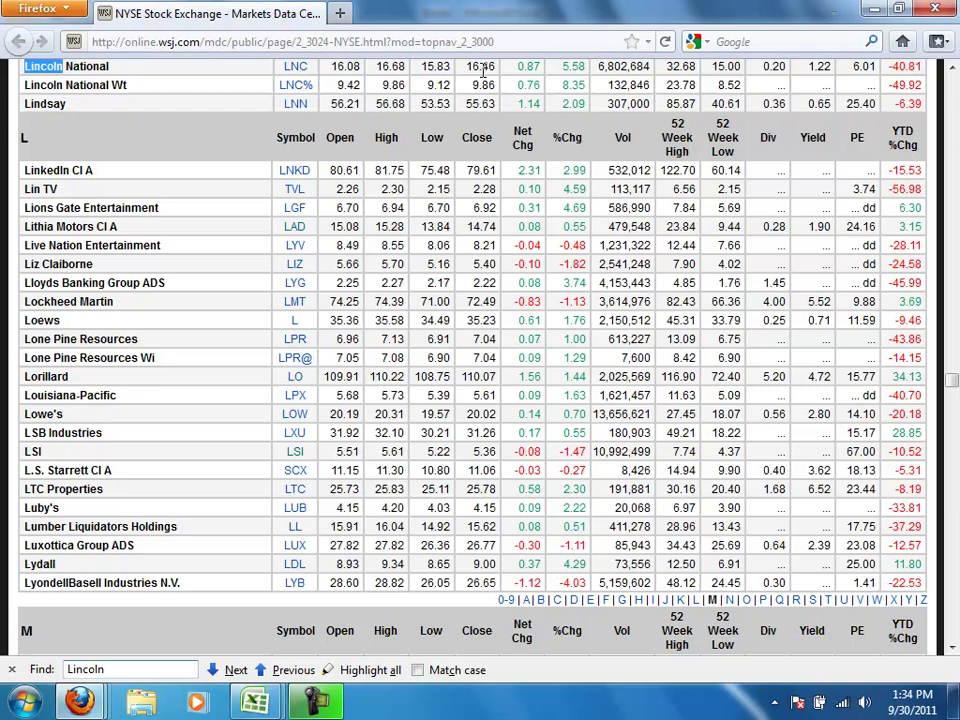
key(alt+Tab)
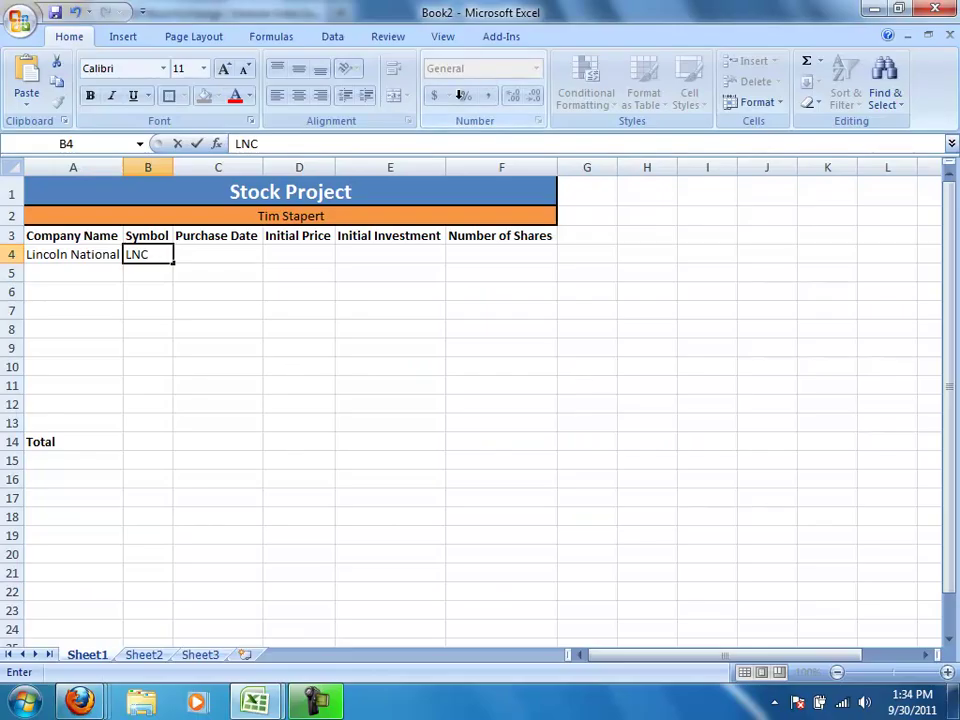
click(318, 253)
text(1)
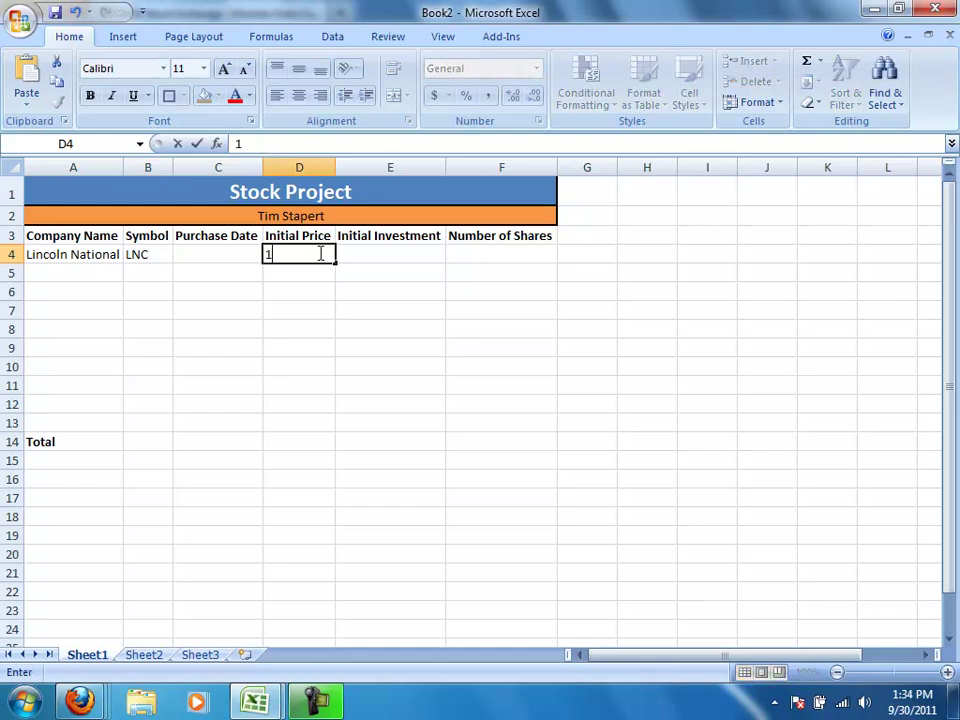
text(6.46)
Enter the purchase date 9/30/11 in C4 and an initial investment of 1000 in E4.
click(219, 255)
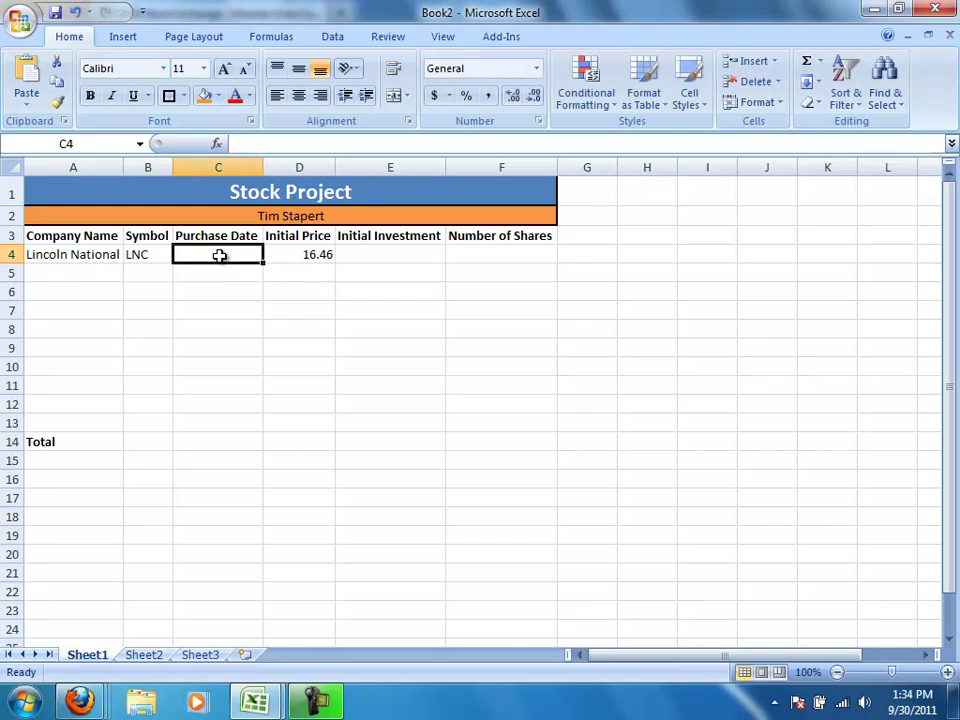
text(9)
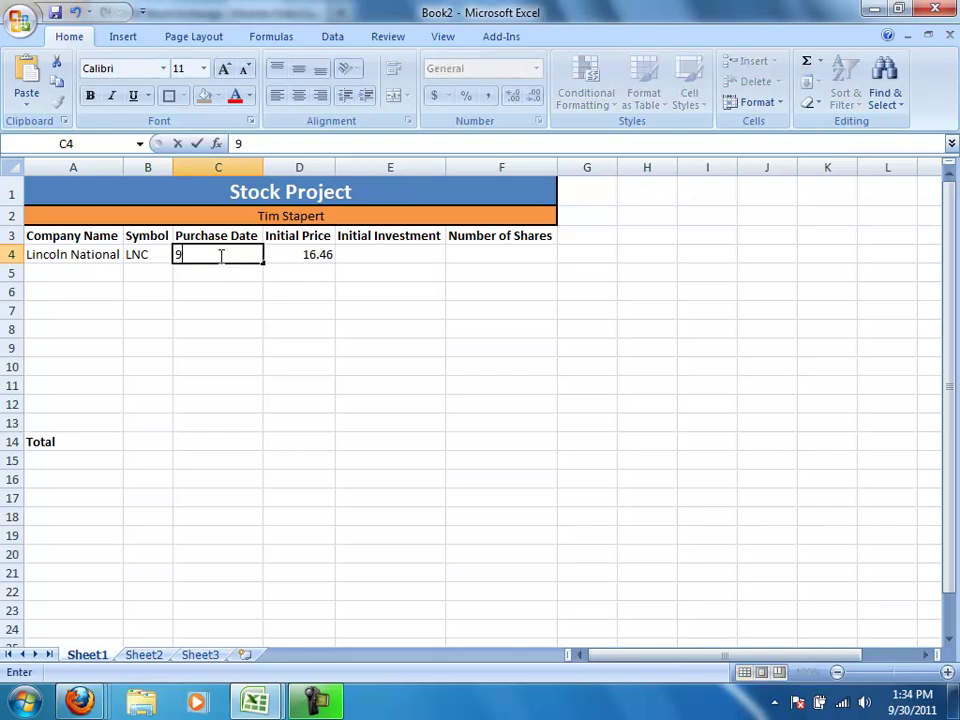
text(/30/11)
click(390, 257)
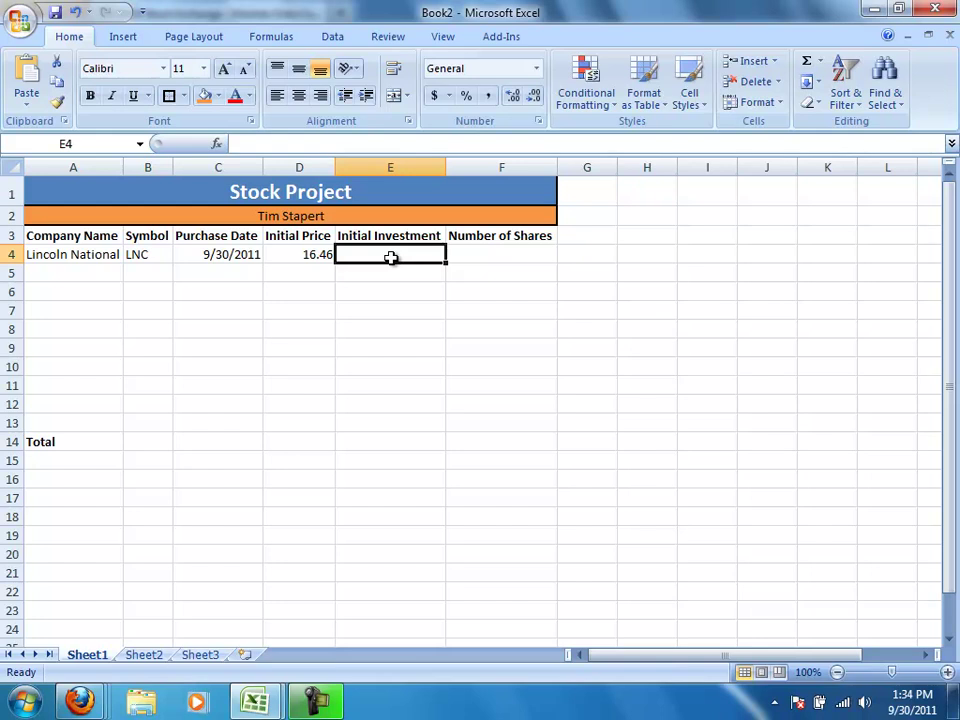
text(1000)
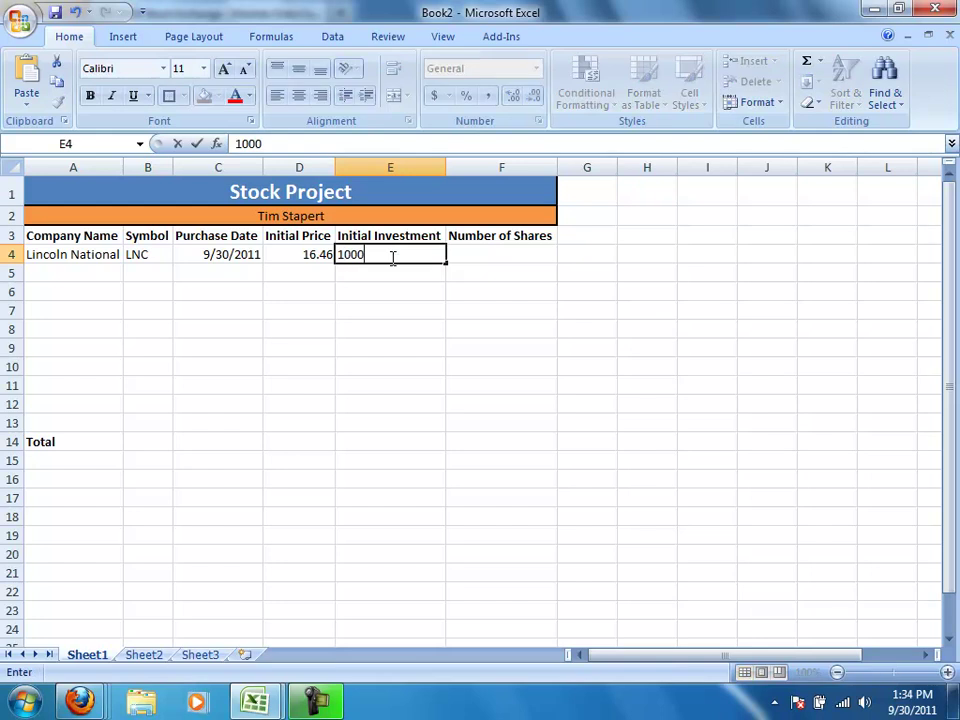
click(403, 285)
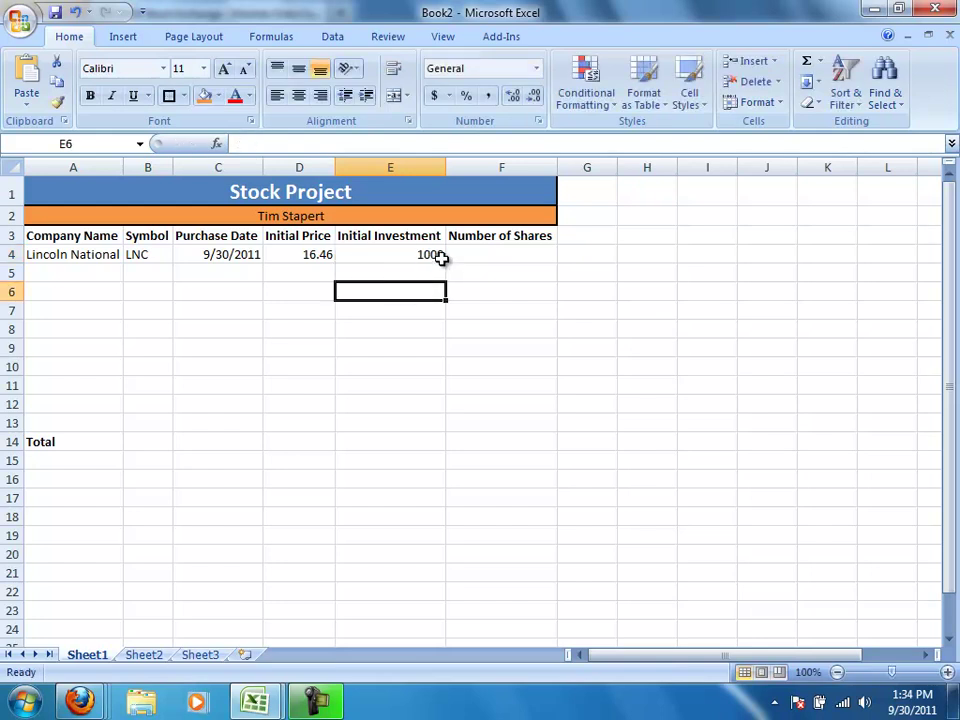
Try filling the initial investment from E4 down through E13, and undo the fill.
click(440, 256)
drag(446, 259, 432, 432)
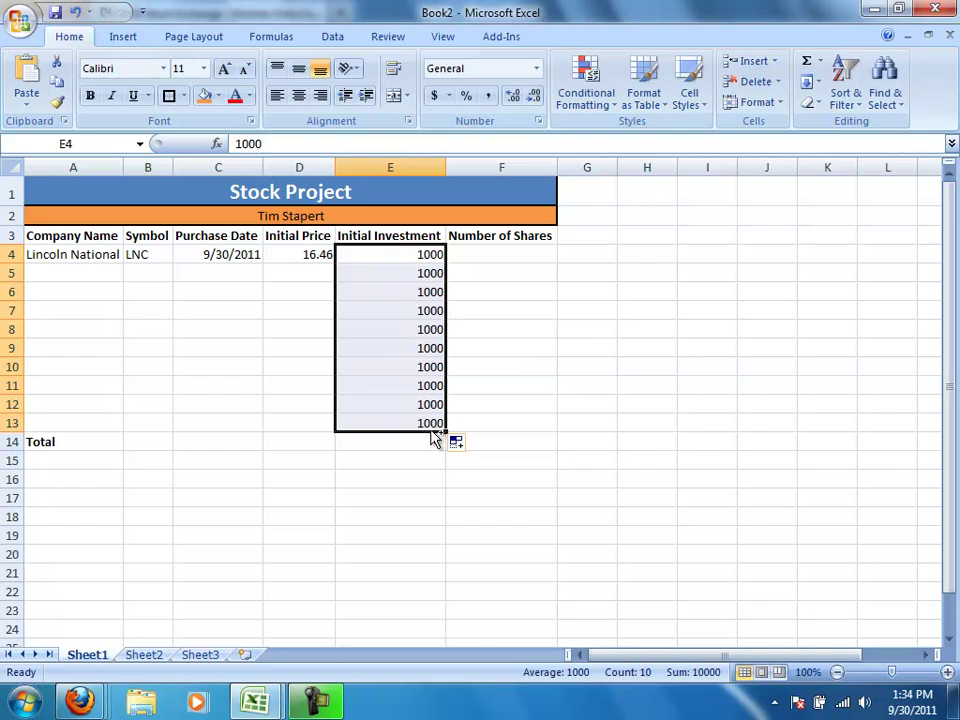
key(ctrl+z)
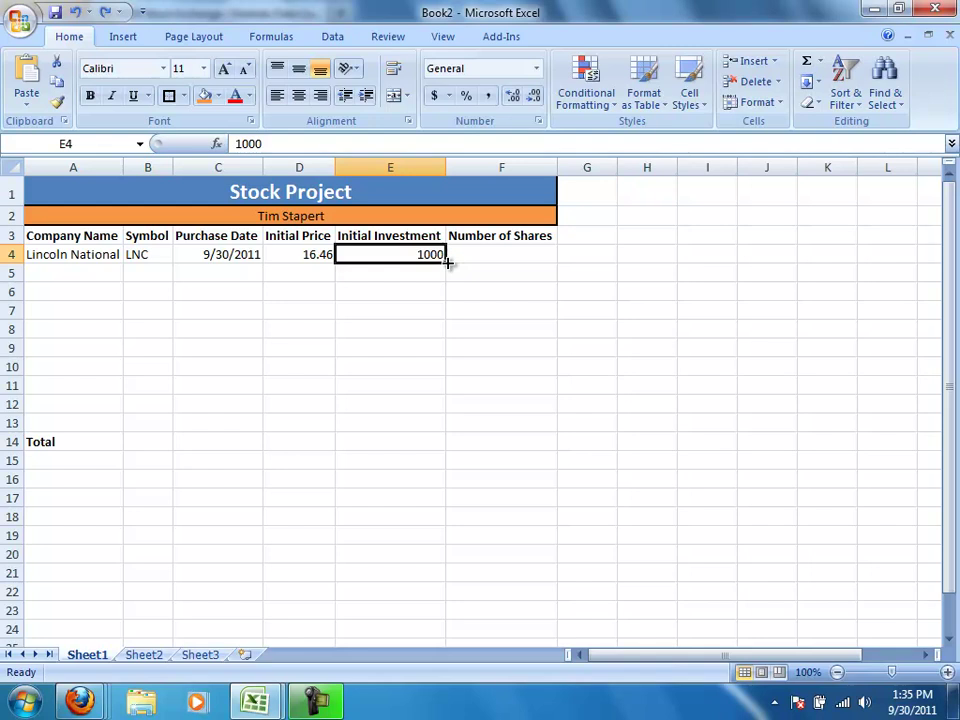
Fill the 1000 initial investment from E4 down through E13.
drag(447, 262, 446, 431)
drag(446, 431, 446, 431)
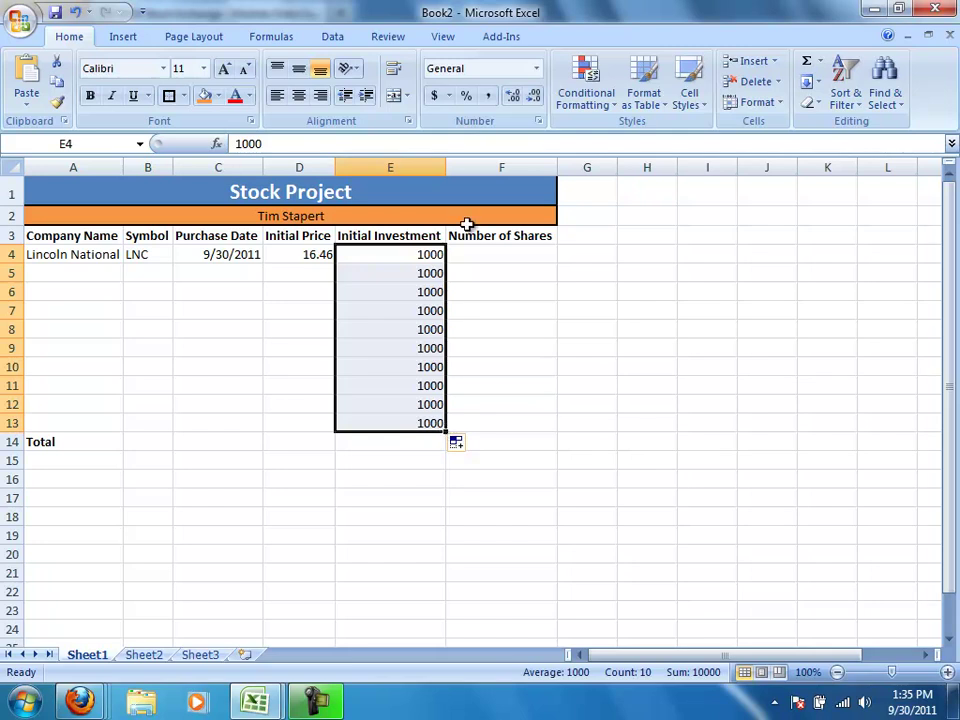
Enter the formula =E4/D4 in F4 to calculate Lincoln National's number of shares.
click(477, 253)
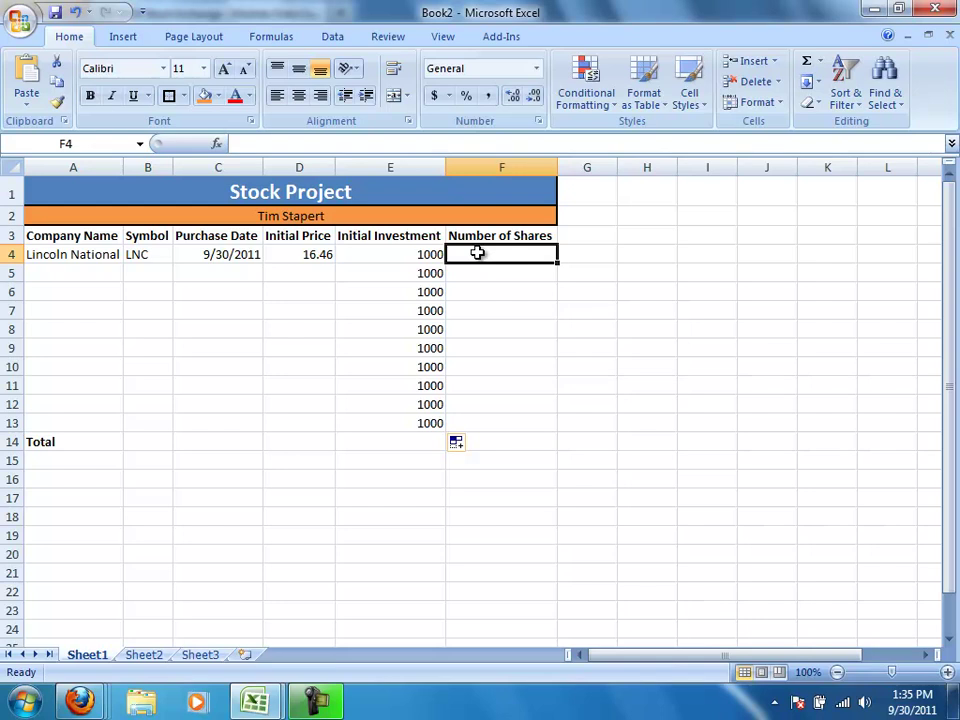
text(=)
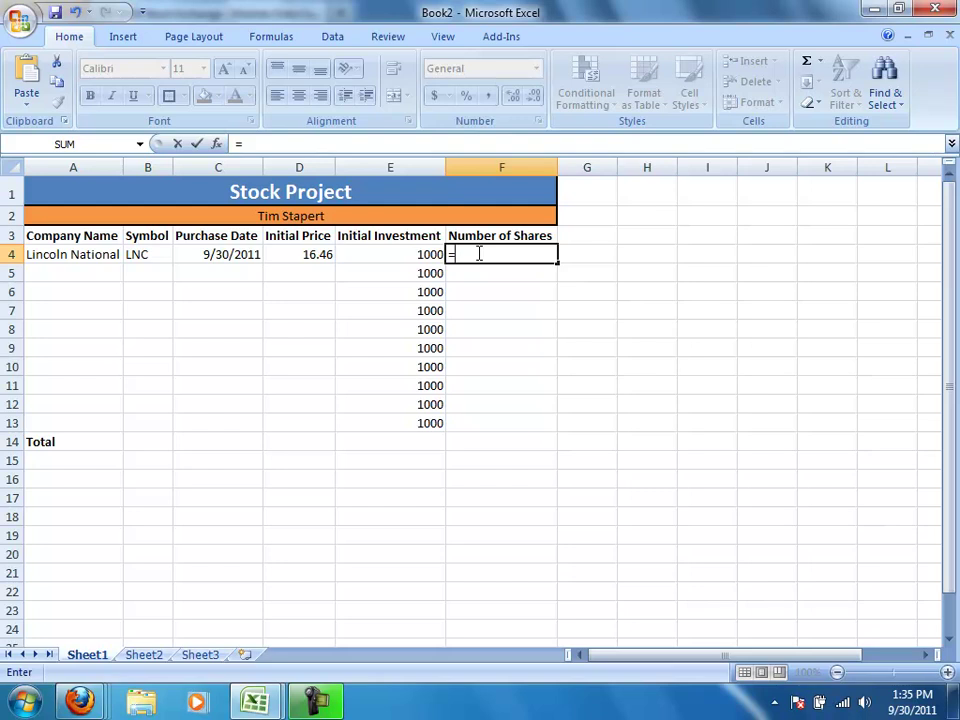
click(418, 253)
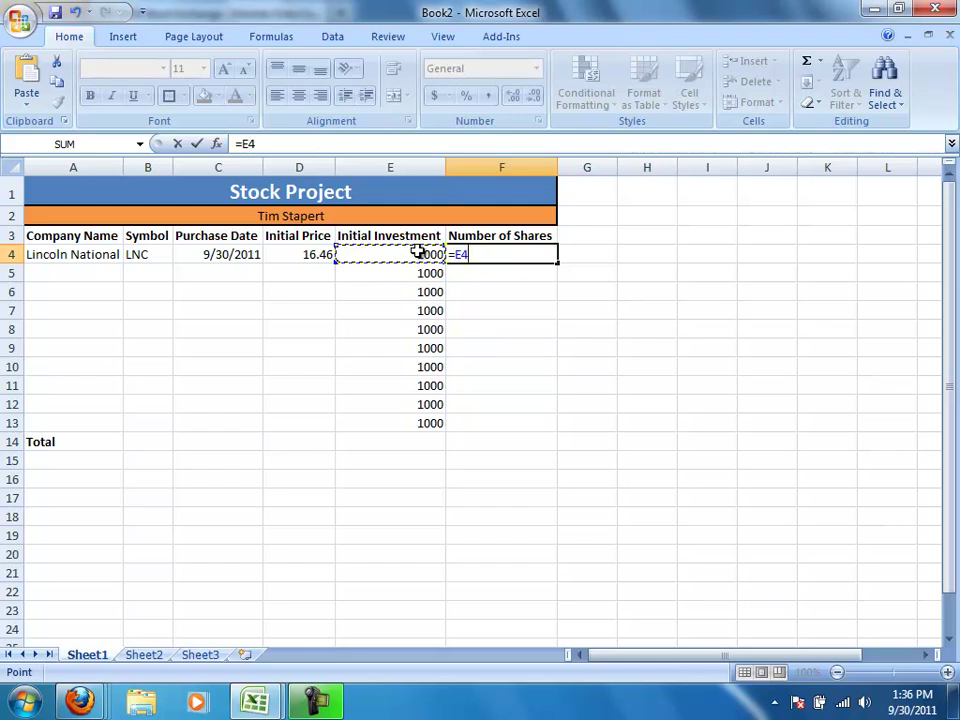
text(/)
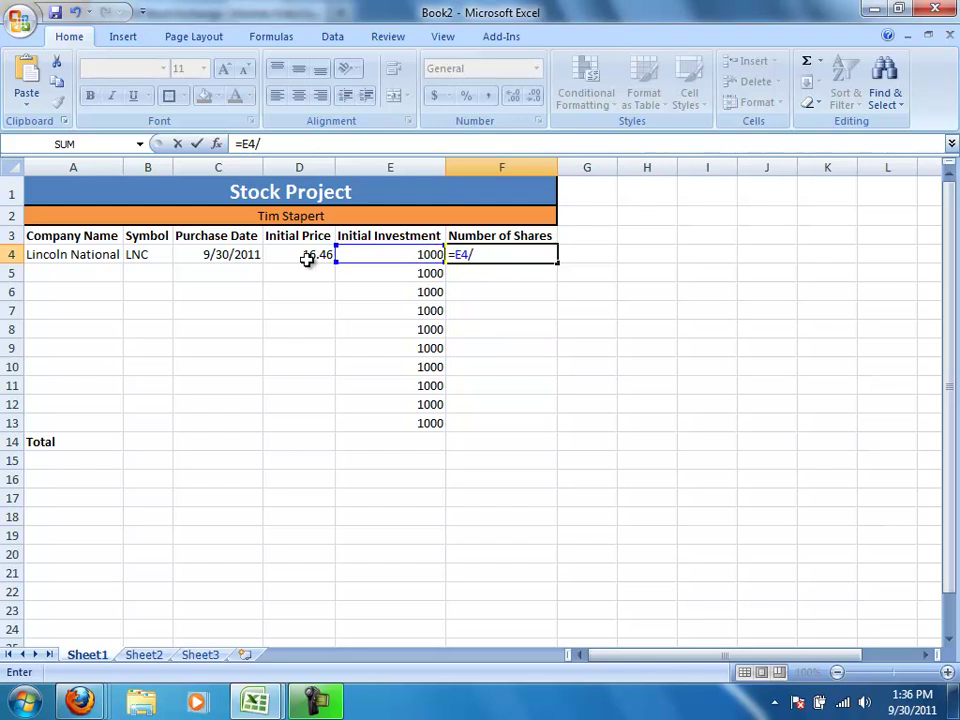
click(306, 255)
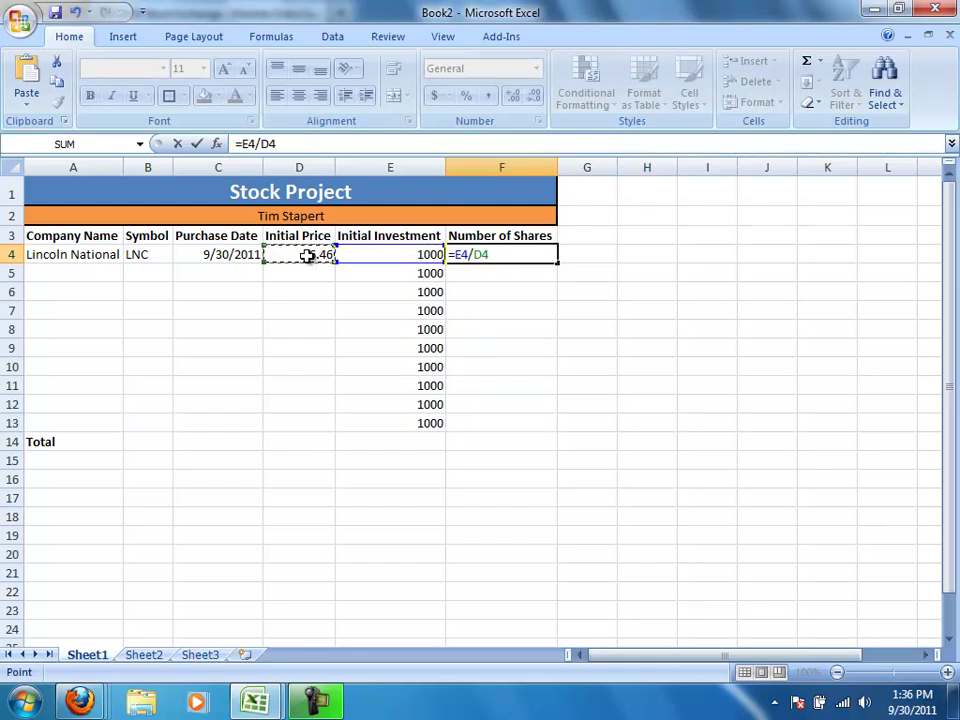
key(Return)
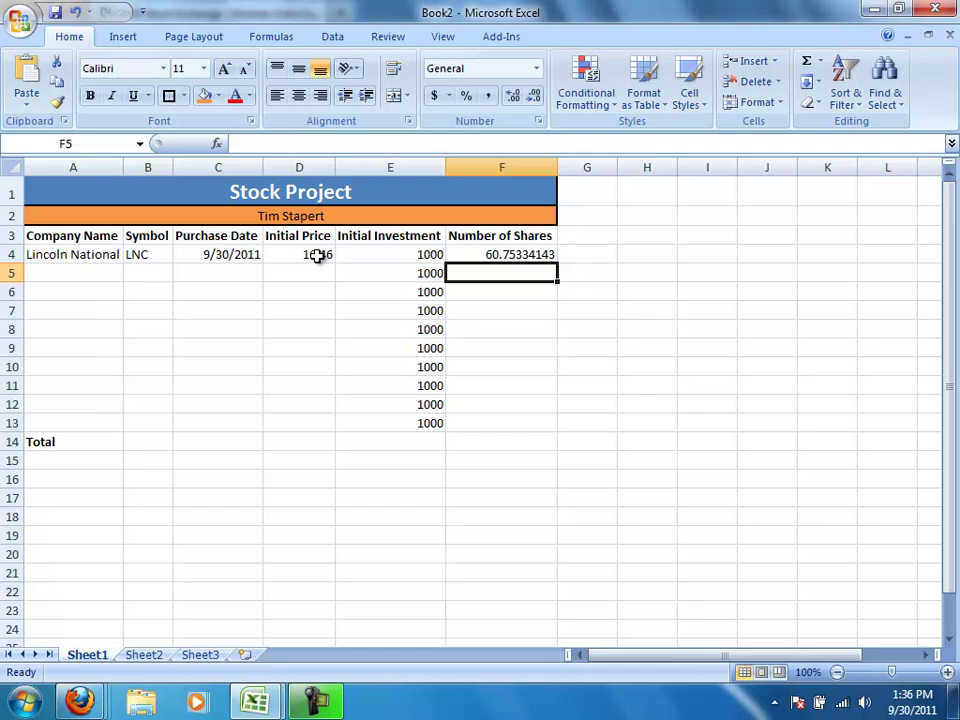
Clear the references from the formula in F4 and rebuild it as =E4/D4.
click(508, 256)
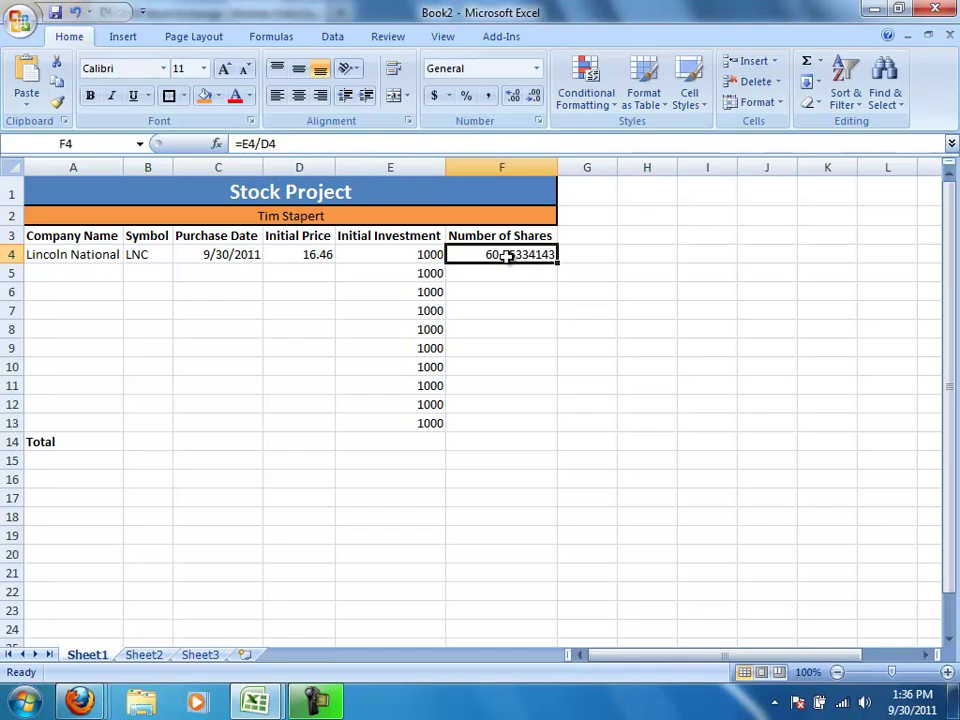
double_click(508, 256)
key(BackSpace)
key(BackSpace)
key(BackSpace)
key(BackSpace)
key(BackSpace)
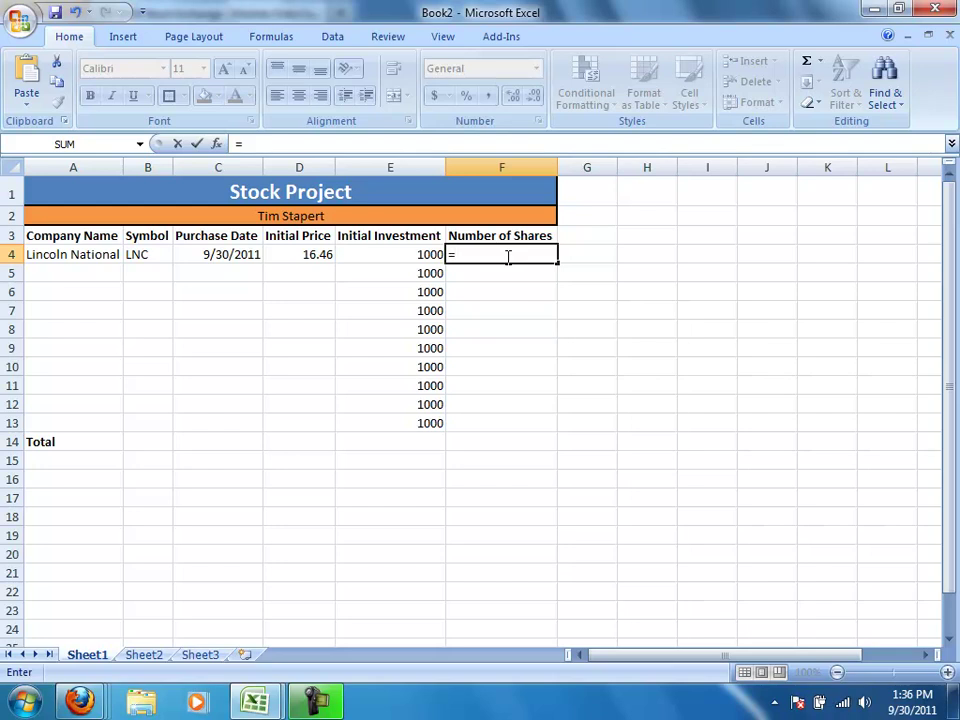
click(410, 259)
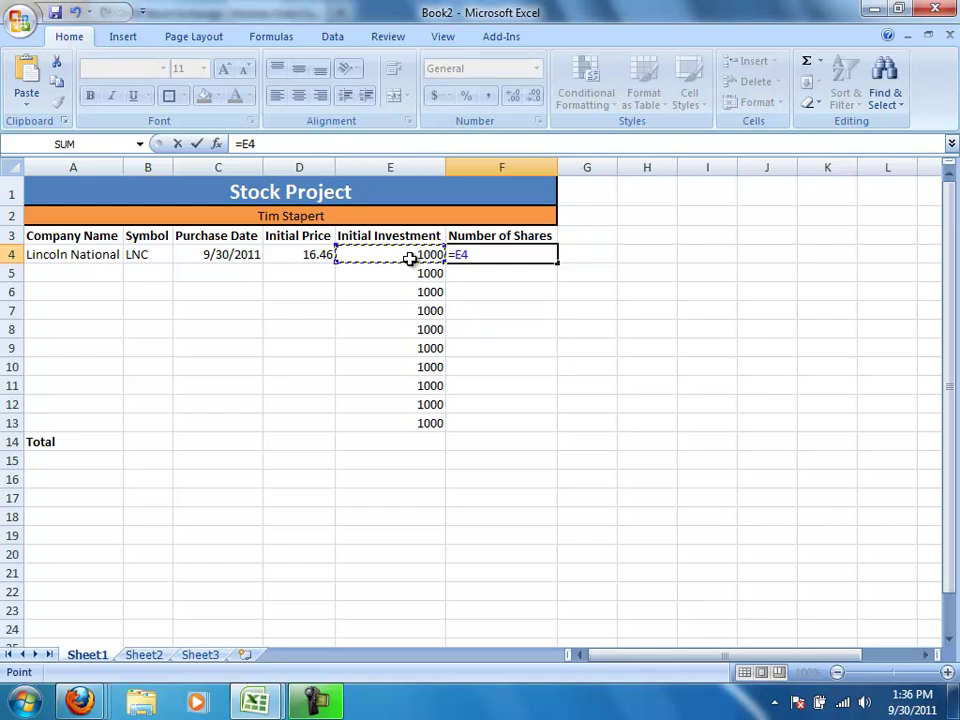
text(/)
click(328, 256)
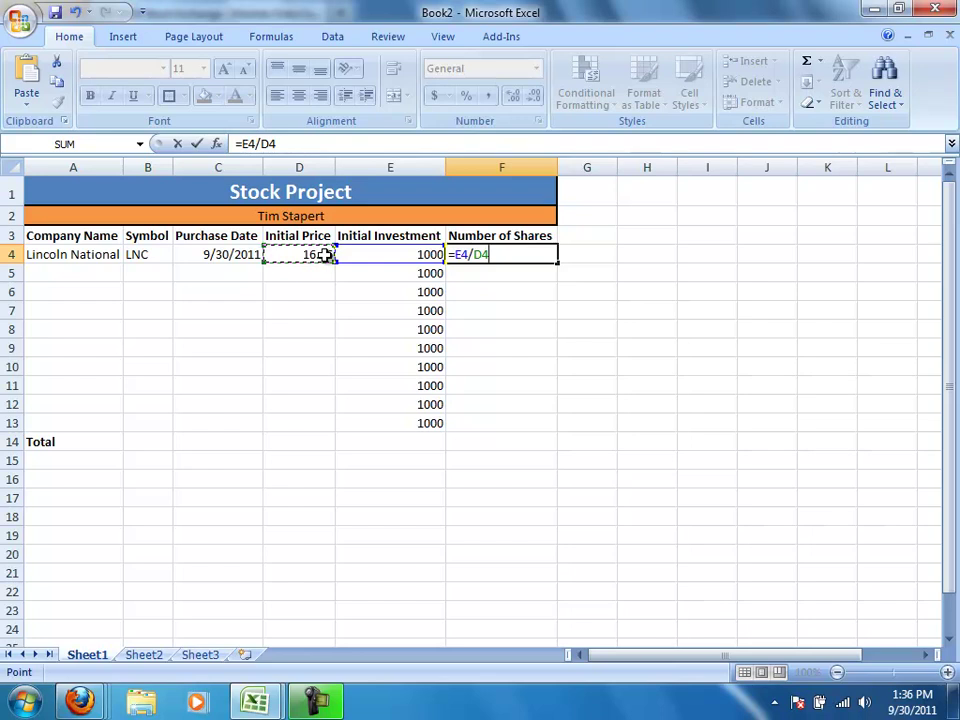
key(Return)
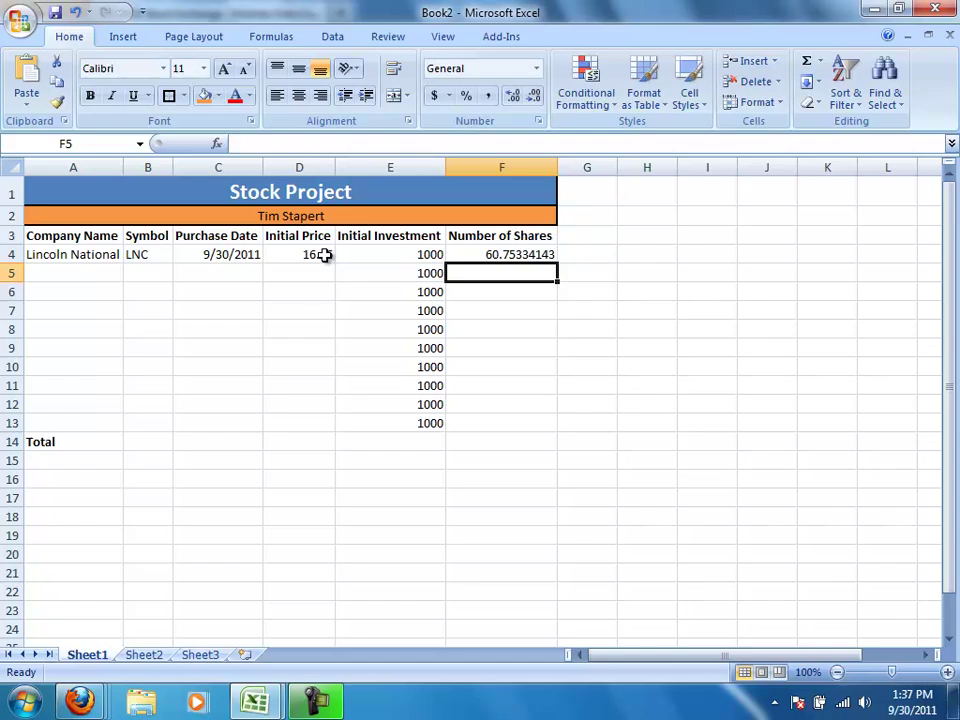
key(alt+Tab)
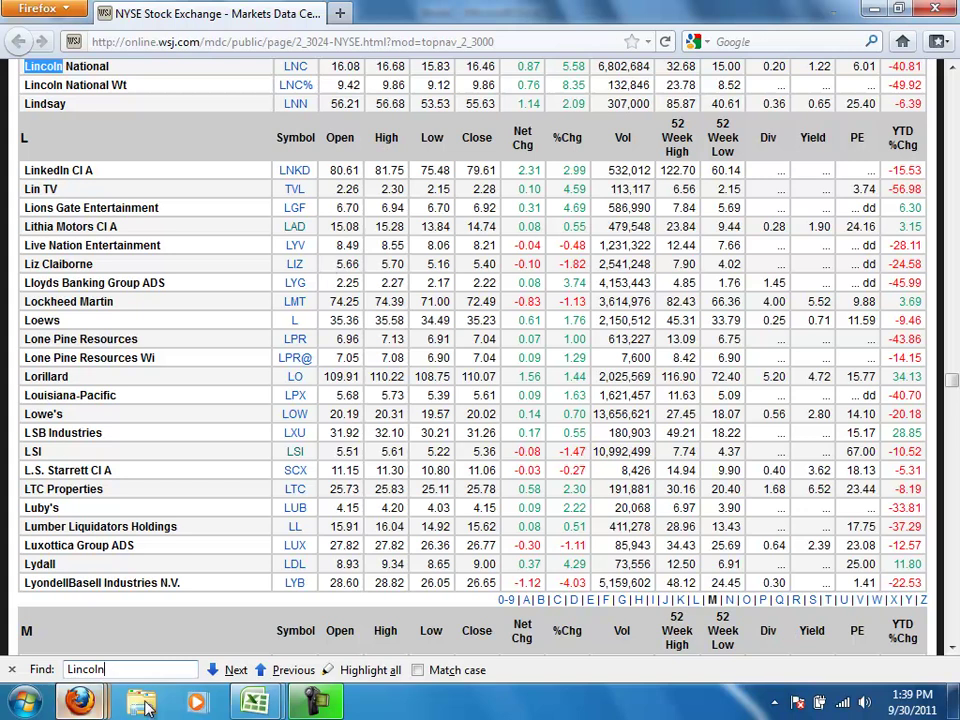
click(262, 705)
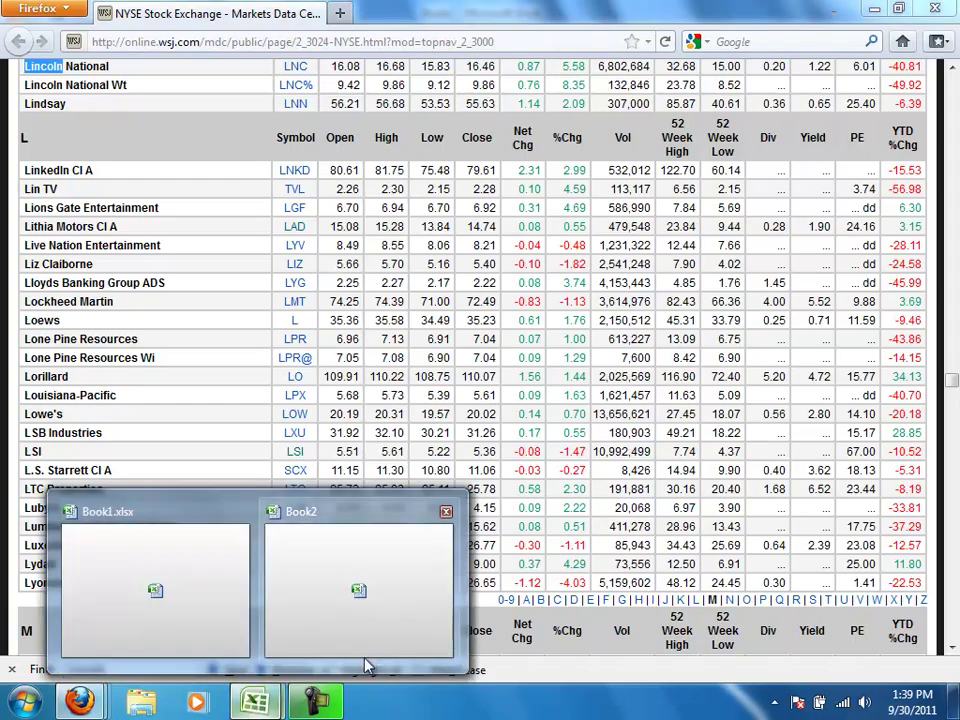
click(372, 626)
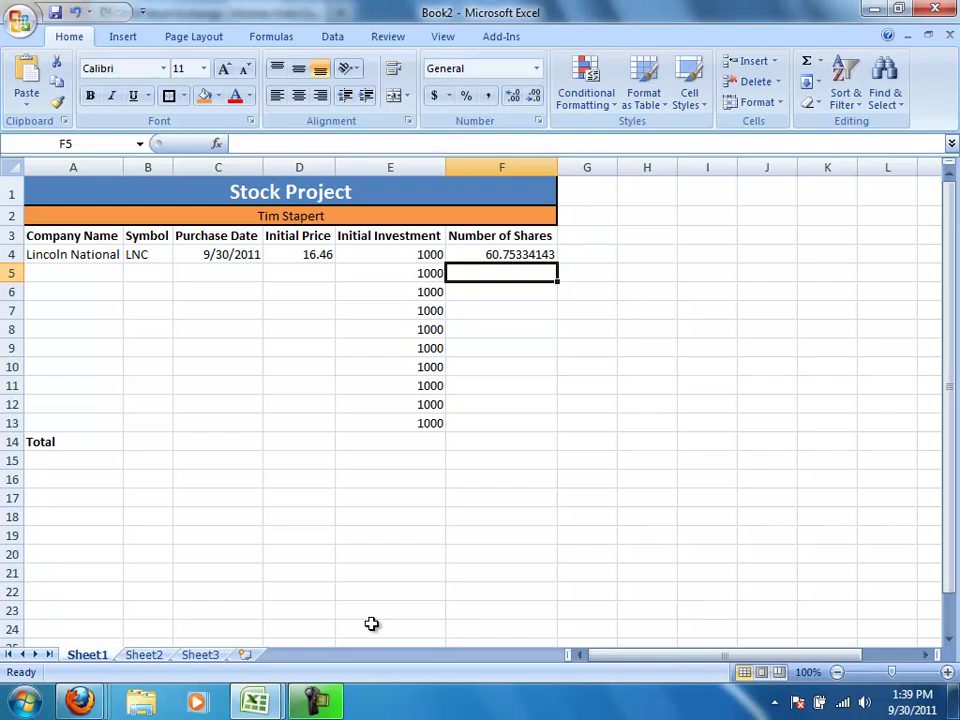
Try an initial investment of 2000 in E4, and set it back to 1000.
click(386, 253)
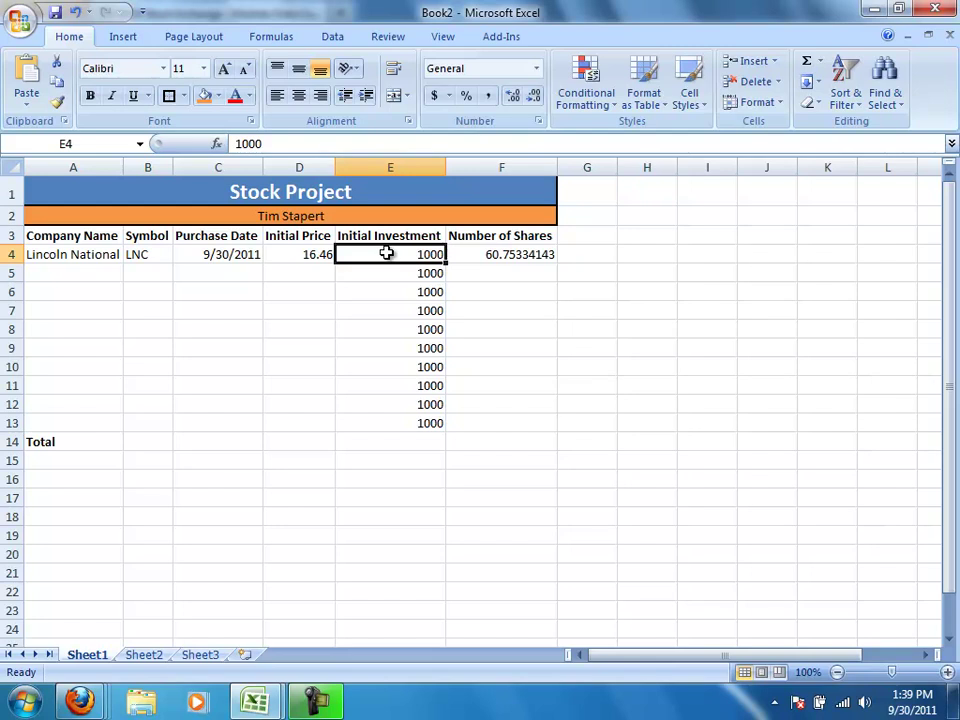
text(2000)
key(Return)
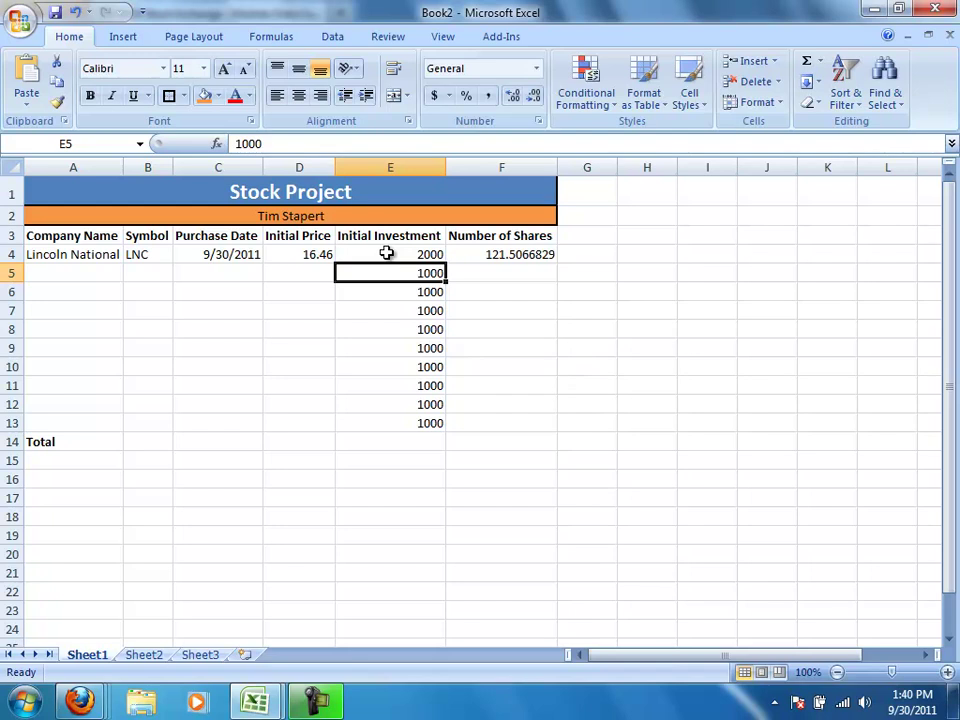
click(313, 271)
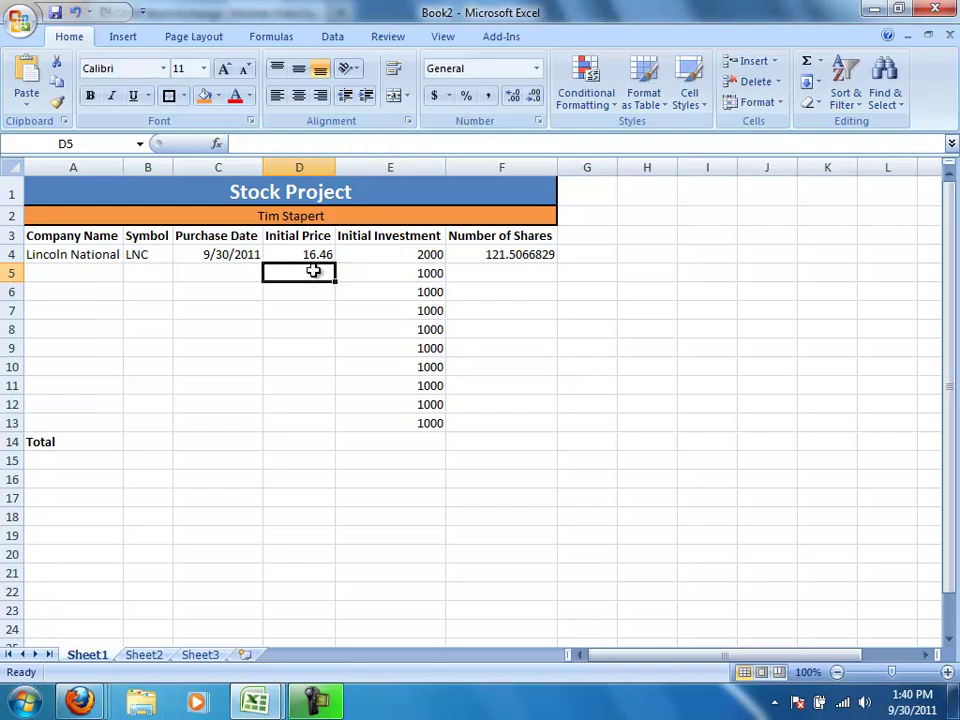
click(430, 252)
text(1000)
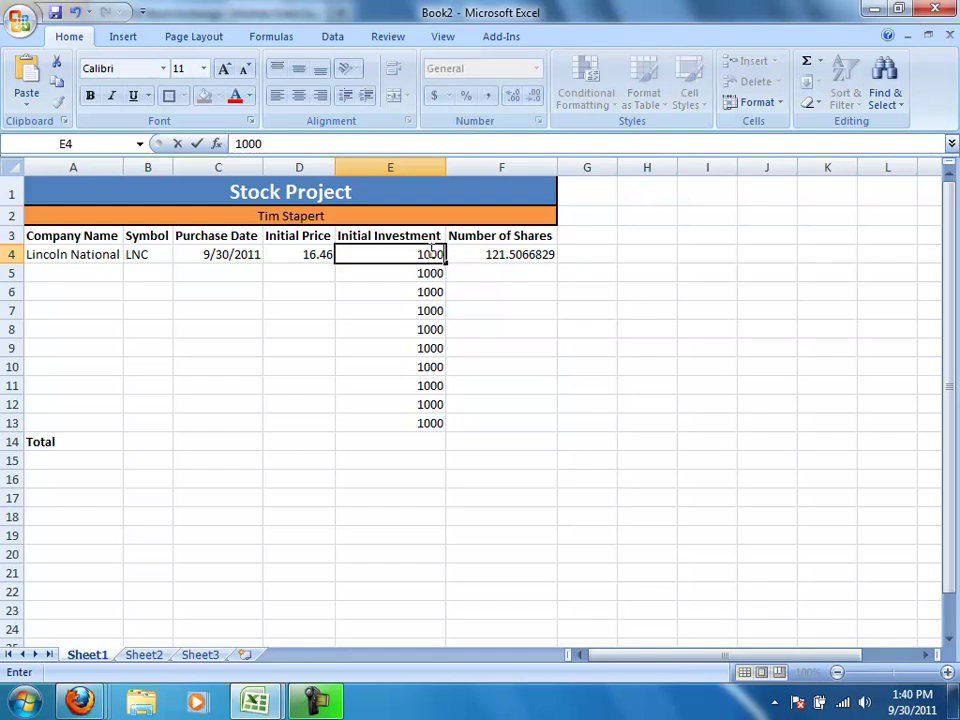
Enter the initial prices 23, 434, 23, 12, 65, 23, 8, 34 and 8 in D5 through D13.
click(320, 273)
text(23)
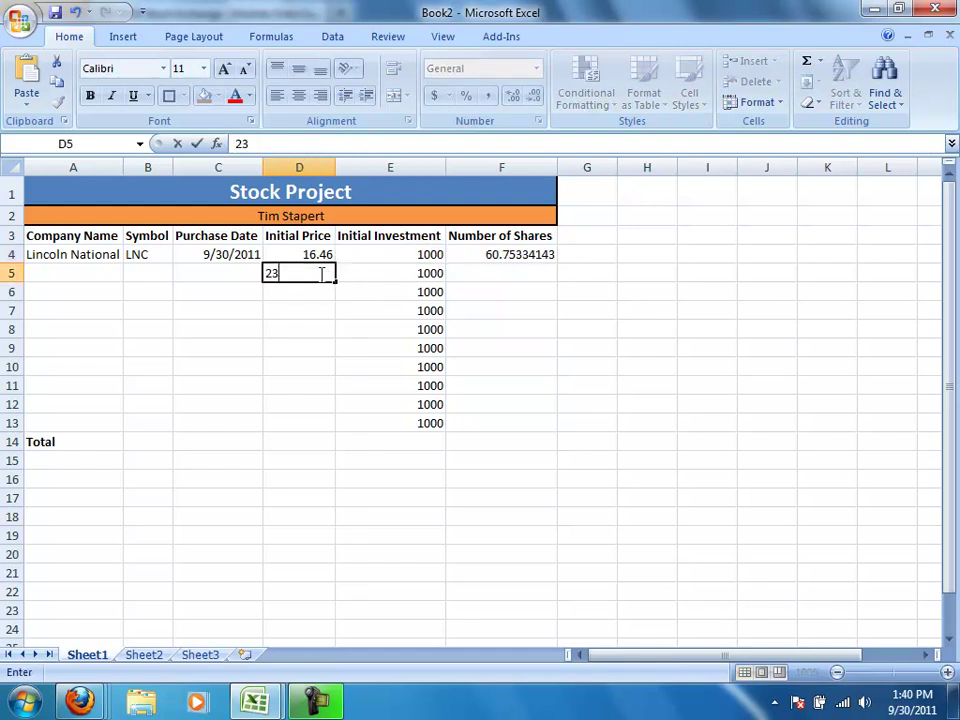
key(Return)
text(434)
key(Return)
text(23)
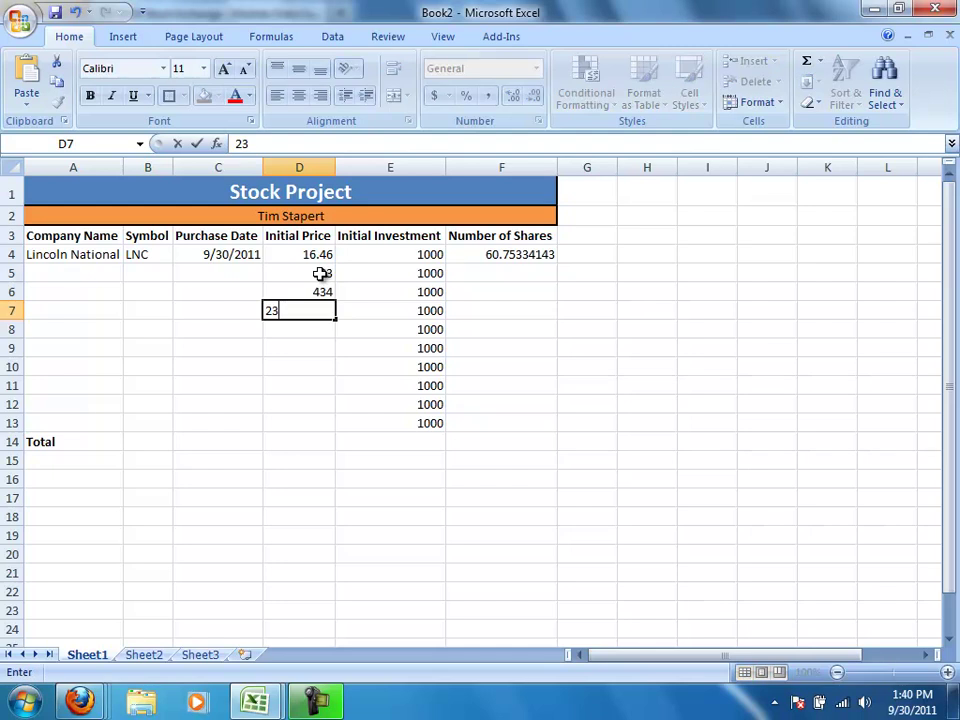
key(Return)
text(12)
key(Return)
text(65)
key(Return)
text(23)
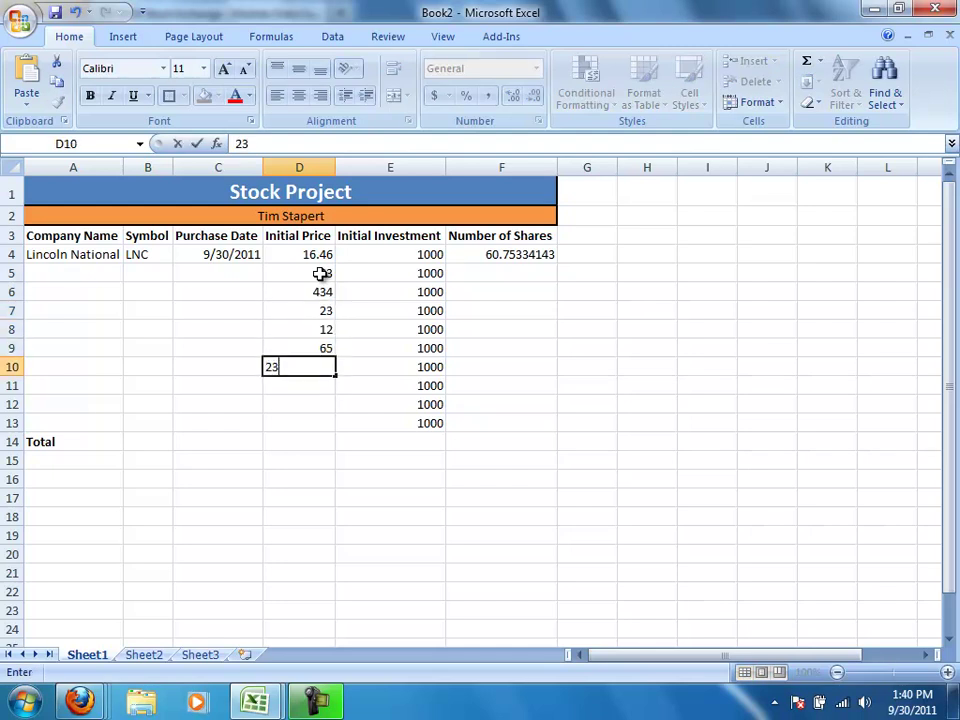
key(Return)
text(8)
key(Return)
text(34)
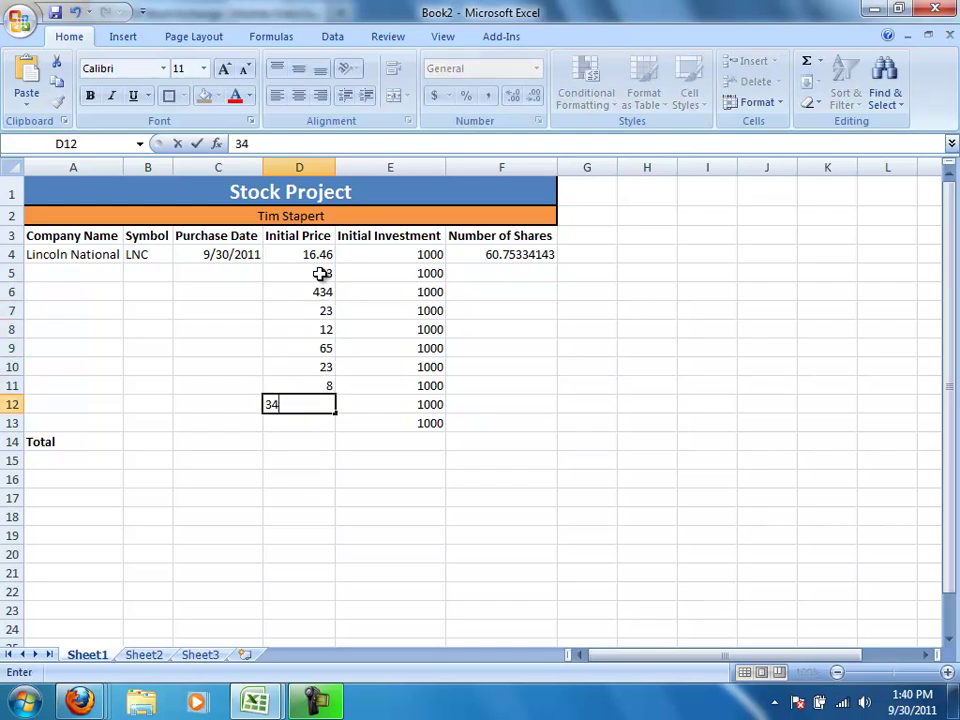
key(Return)
text(8)
key(Return)
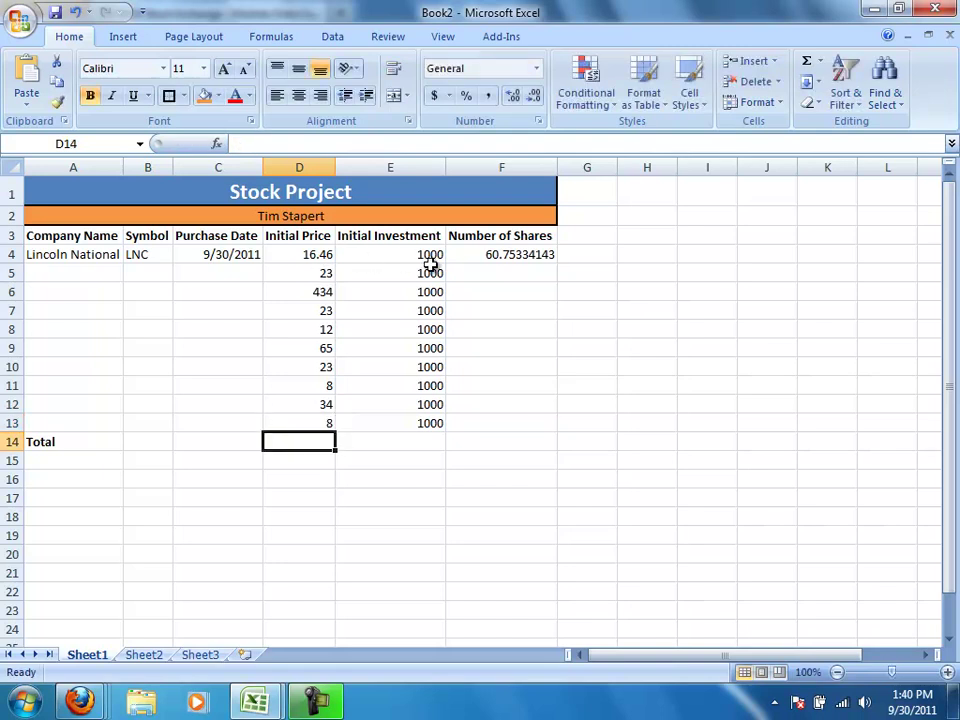
Fill the number-of-shares formula from F4 down through F13.
click(497, 276)
click(503, 255)
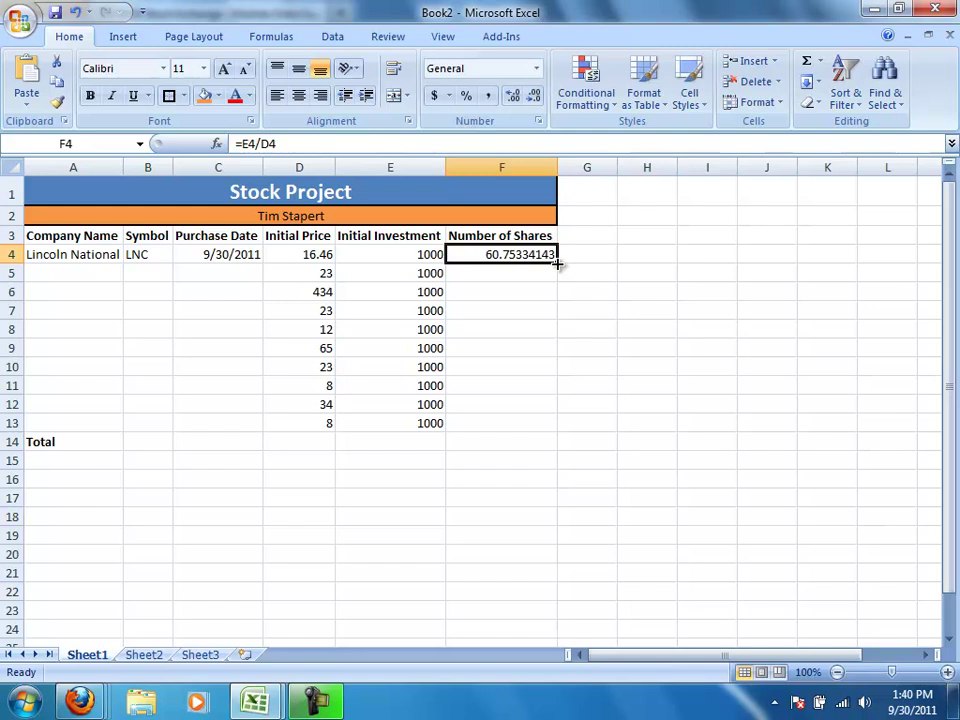
drag(559, 263, 559, 263)
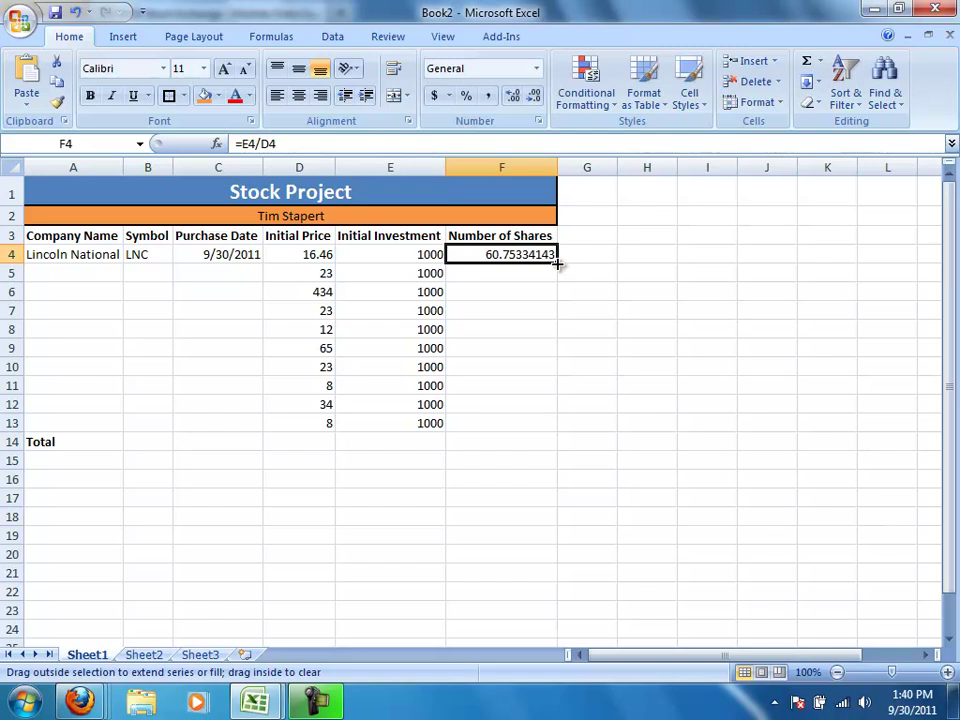
drag(559, 263, 551, 427)
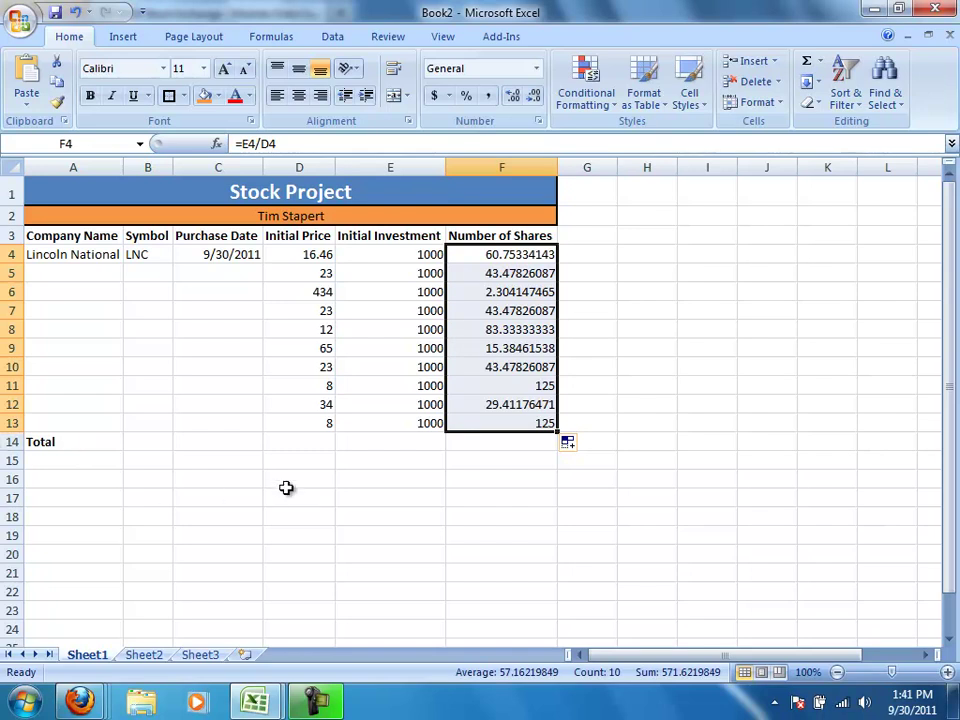
Insert a SUM function in E14 that totals the initial investments in E4:E13.
click(382, 443)
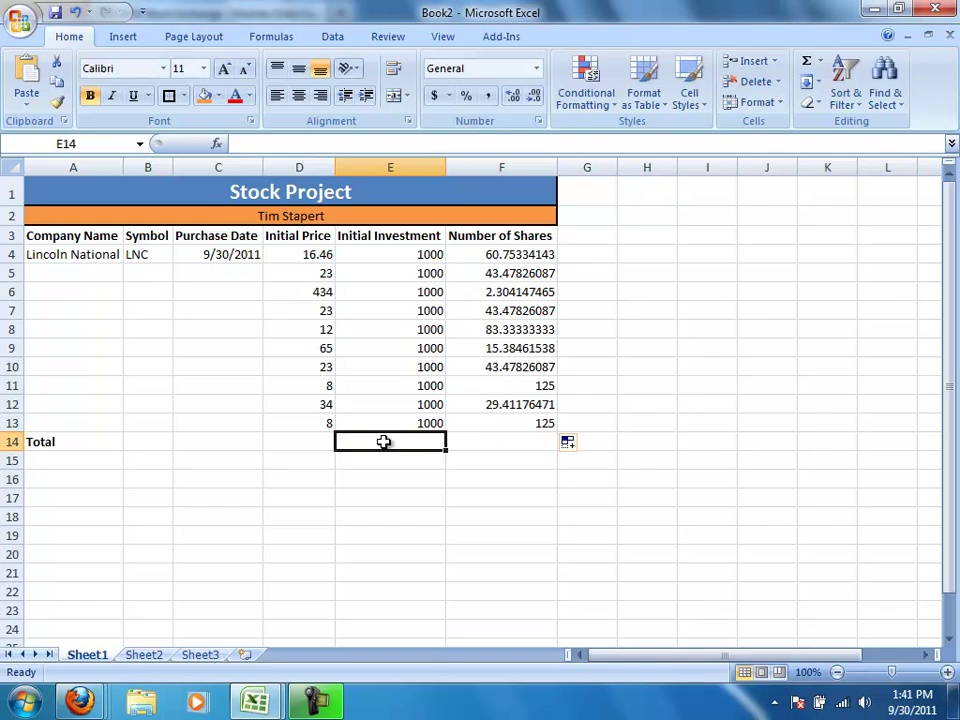
click(218, 145)
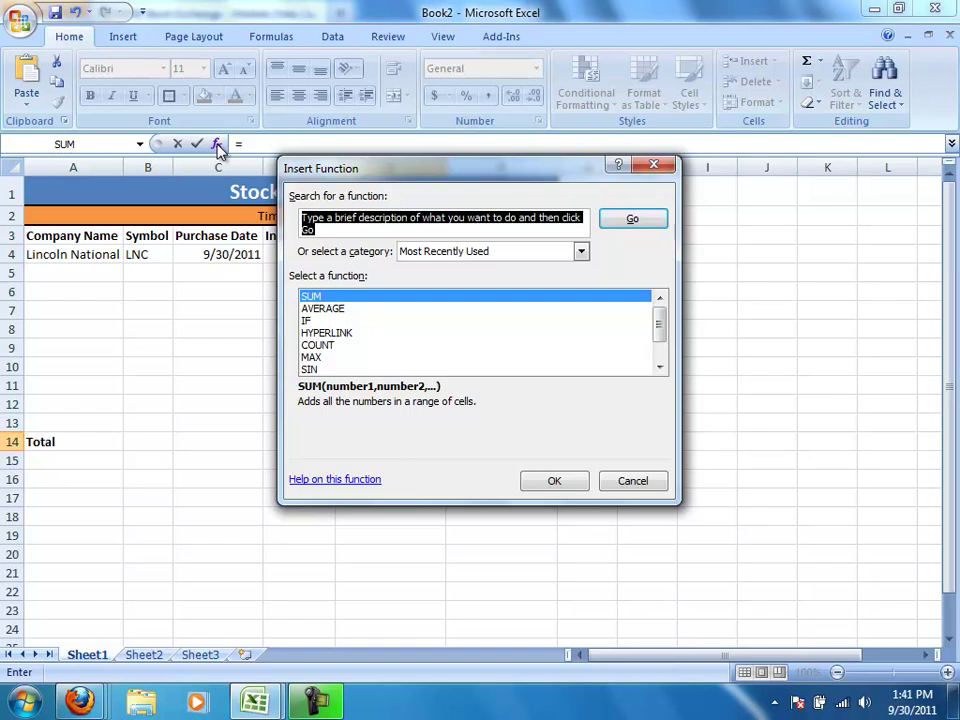
click(333, 297)
double_click(333, 297)
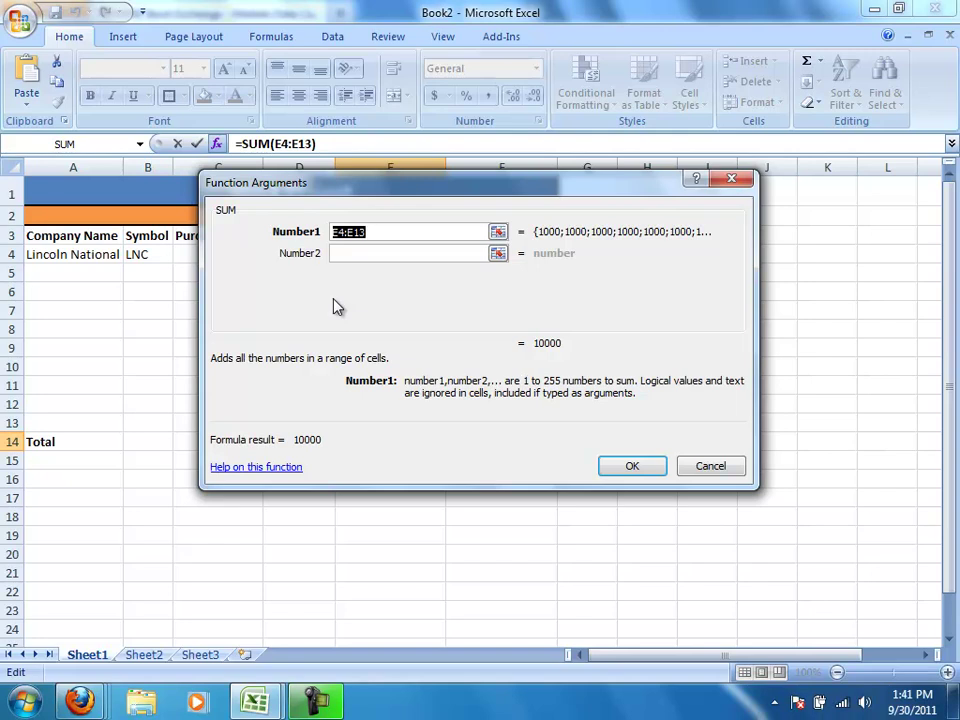
click(498, 232)
drag(421, 253, 429, 422)
click(429, 423)
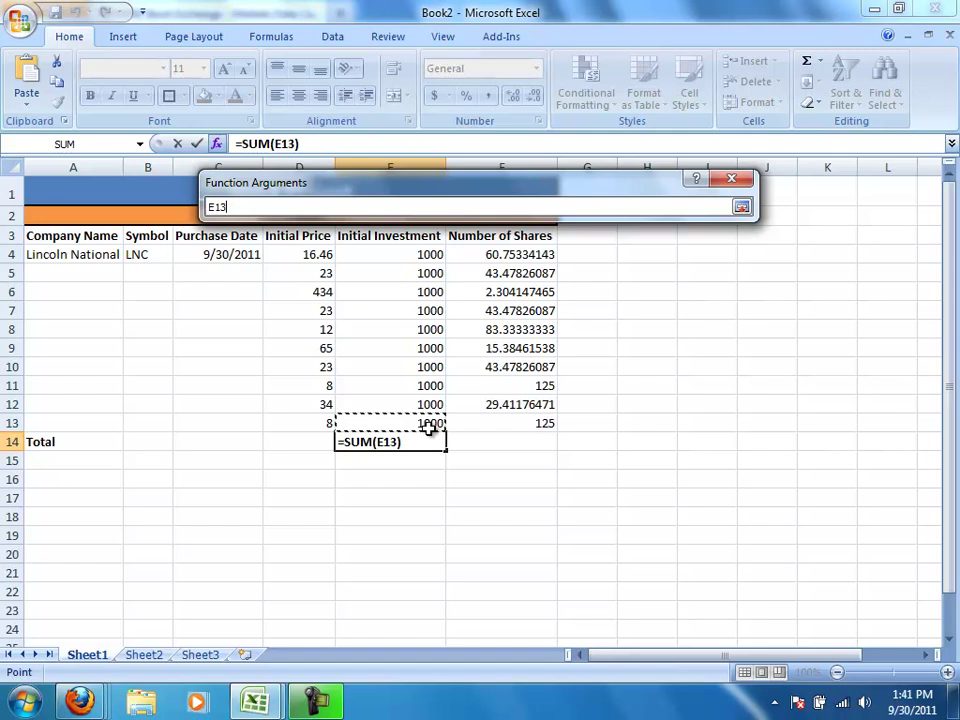
click(408, 261)
drag(408, 263, 413, 423)
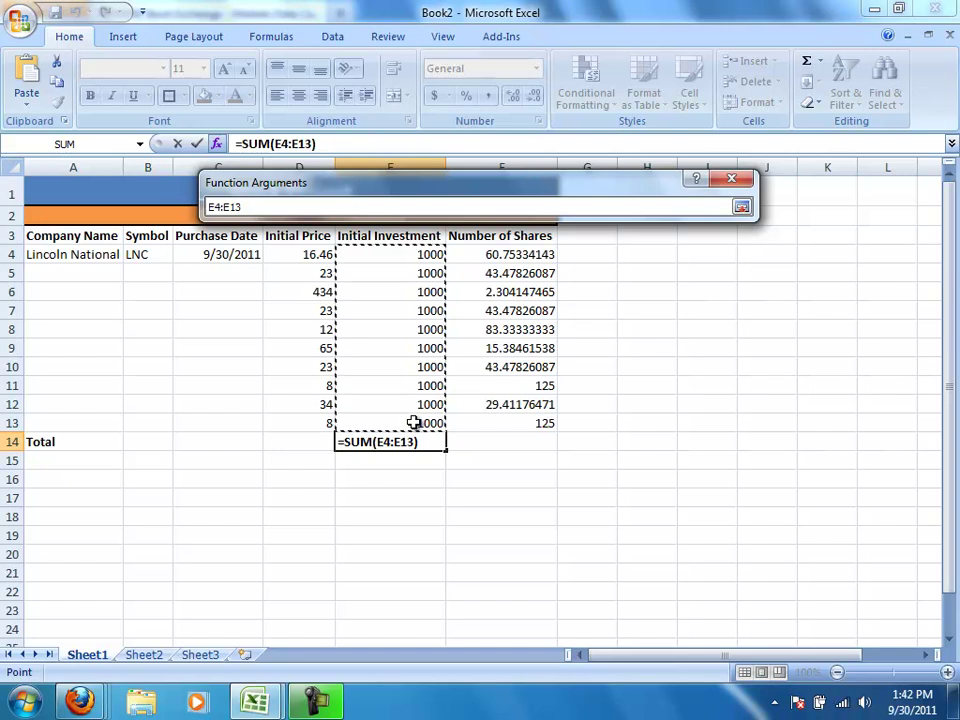
text(\)
key(Return)
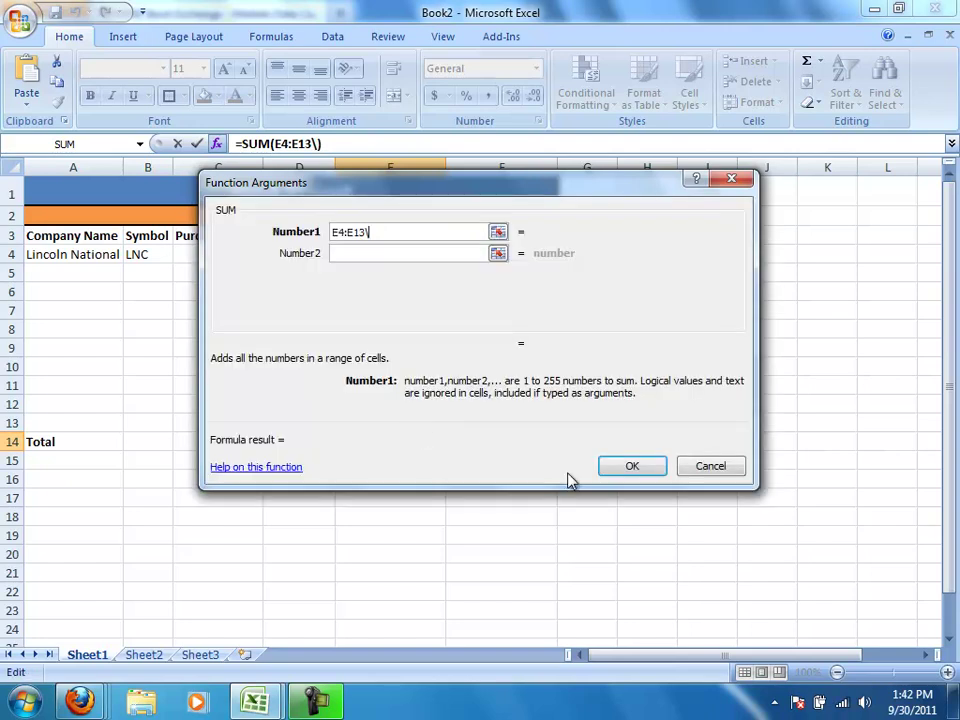
click(641, 466)
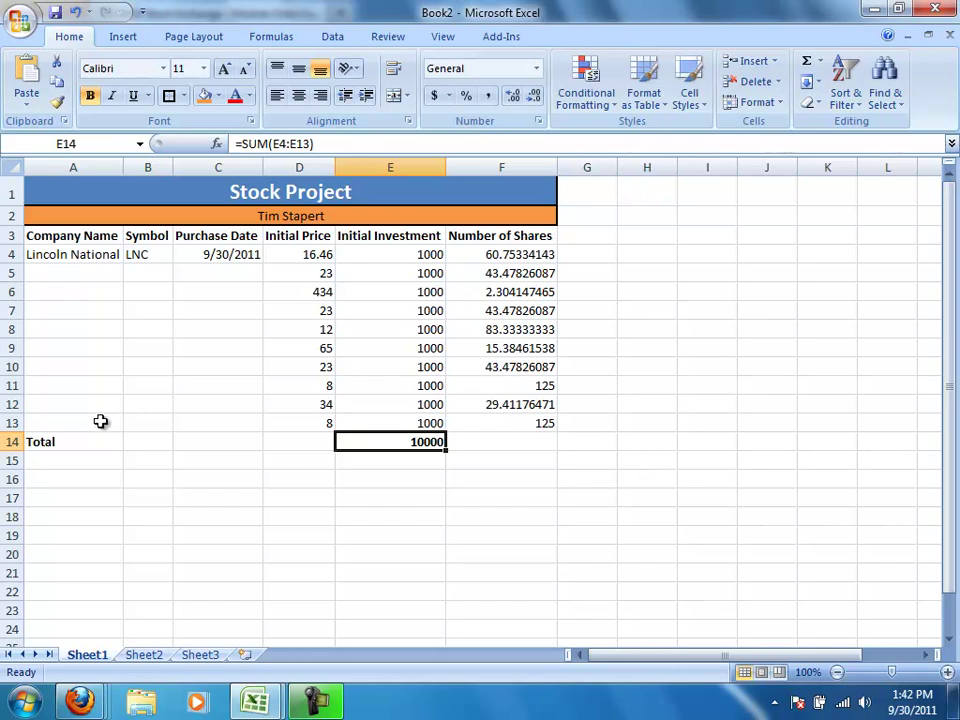
Add a top border to the Total row across A14:F14.
drag(86, 437, 451, 435)
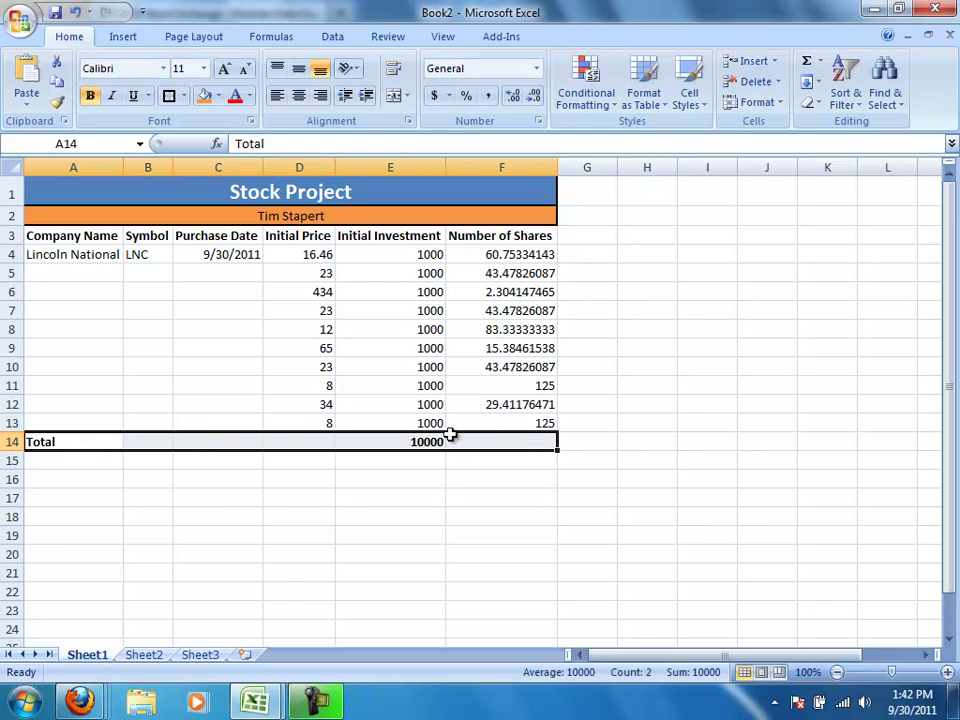
click(185, 97)
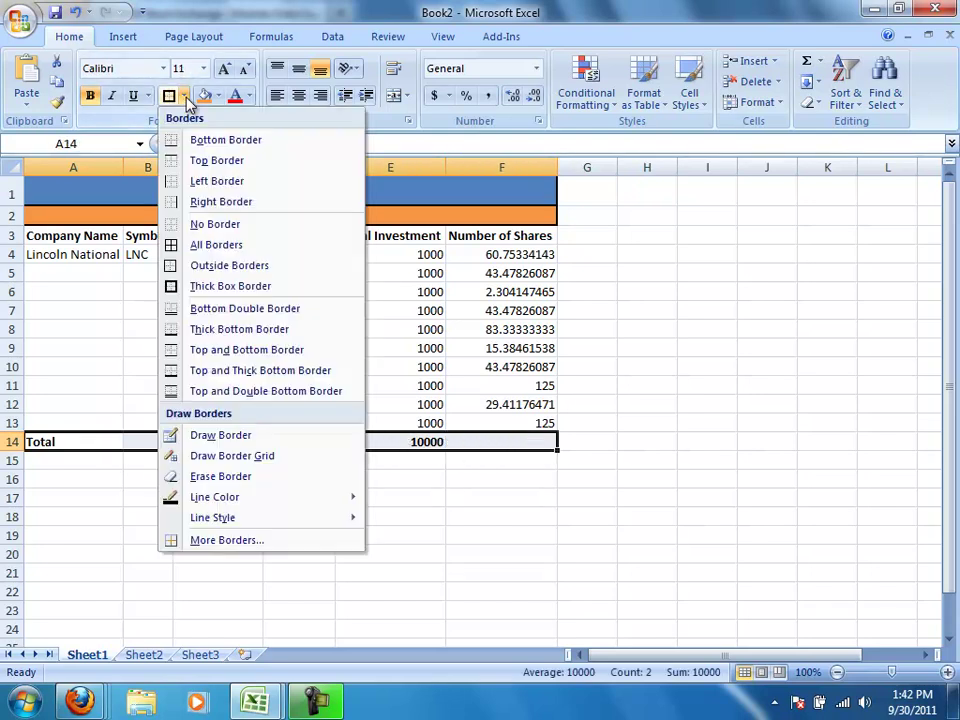
click(208, 159)
click(206, 522)
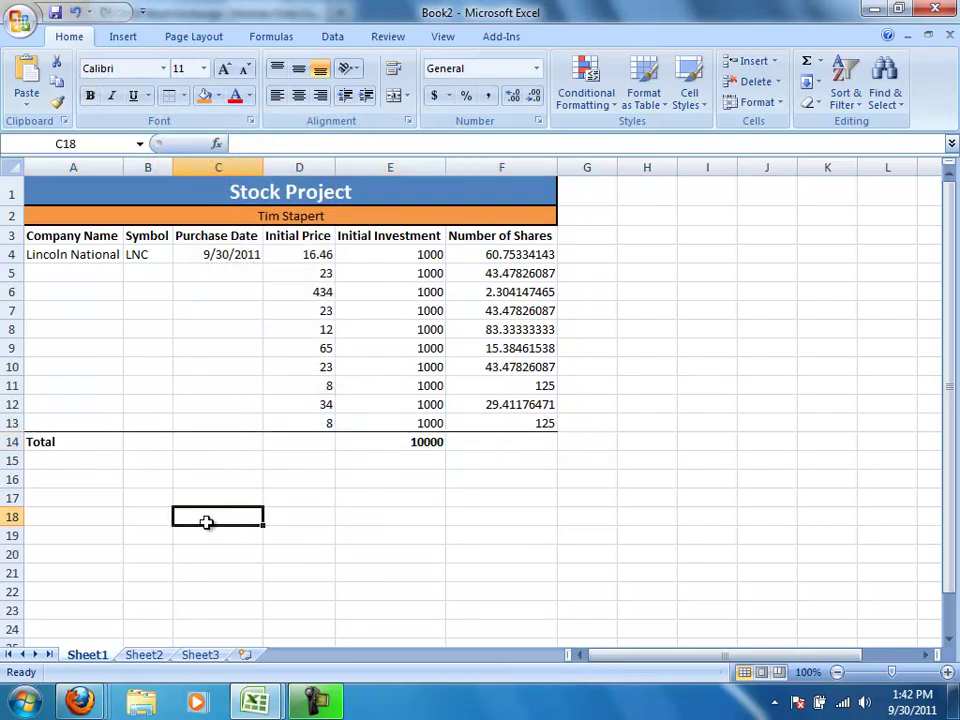